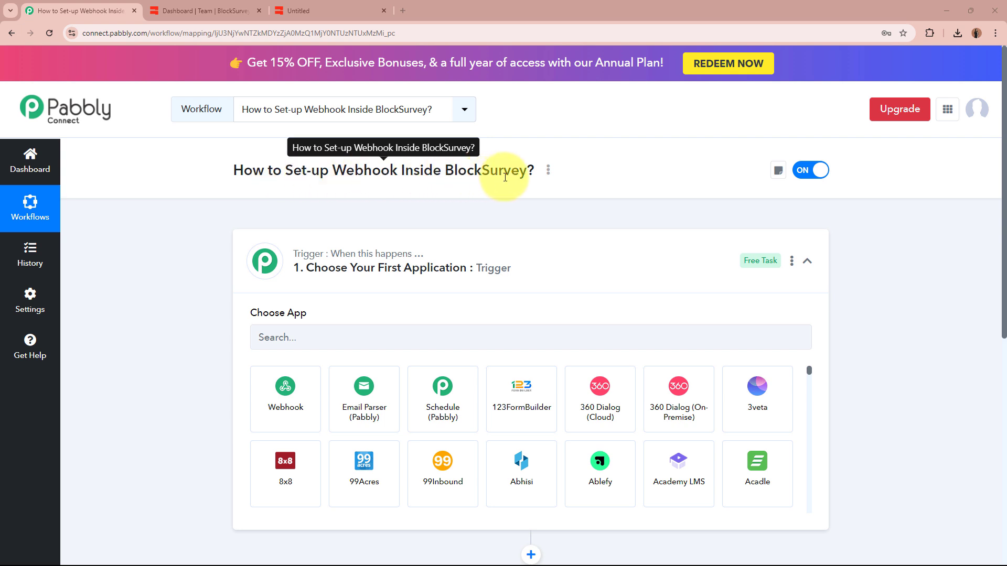
Collapse the empty trigger step so both the trigger and action steps are visible.
left_click(577, 273)
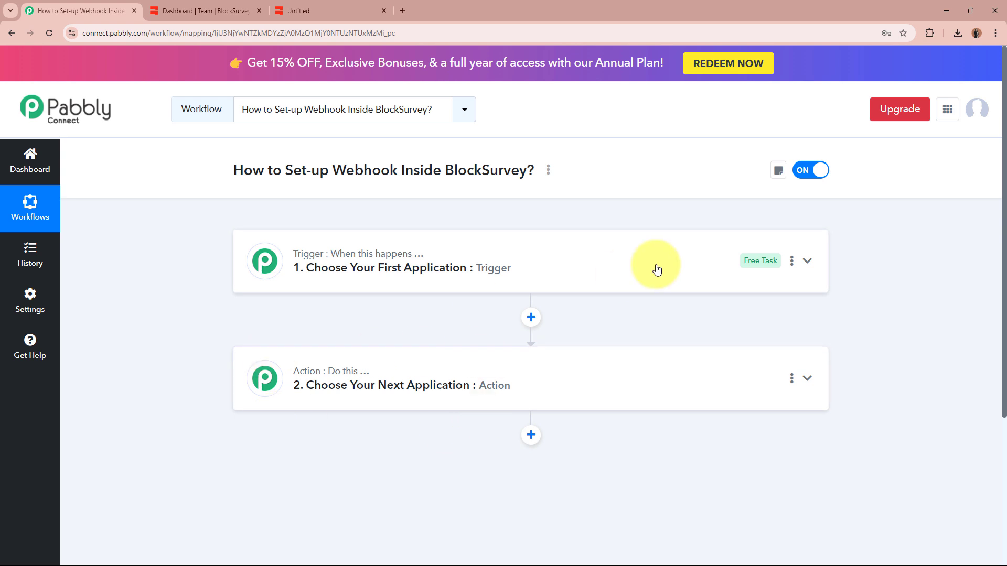
Set the trigger app to BlockSurvey with the New Response trigger event.
left_click(632, 288)
left_click(589, 339)
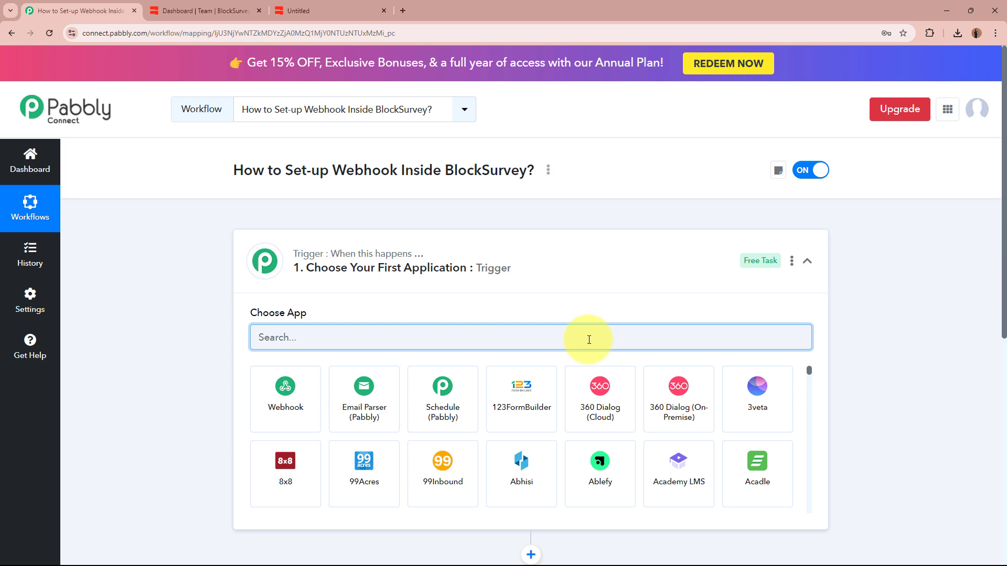
type("Blo")
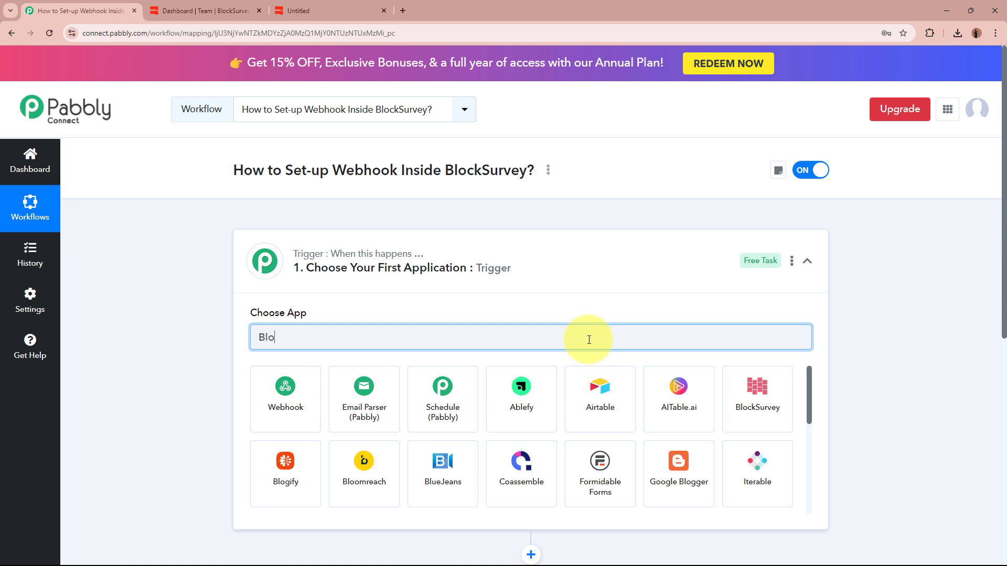
type("ckSu")
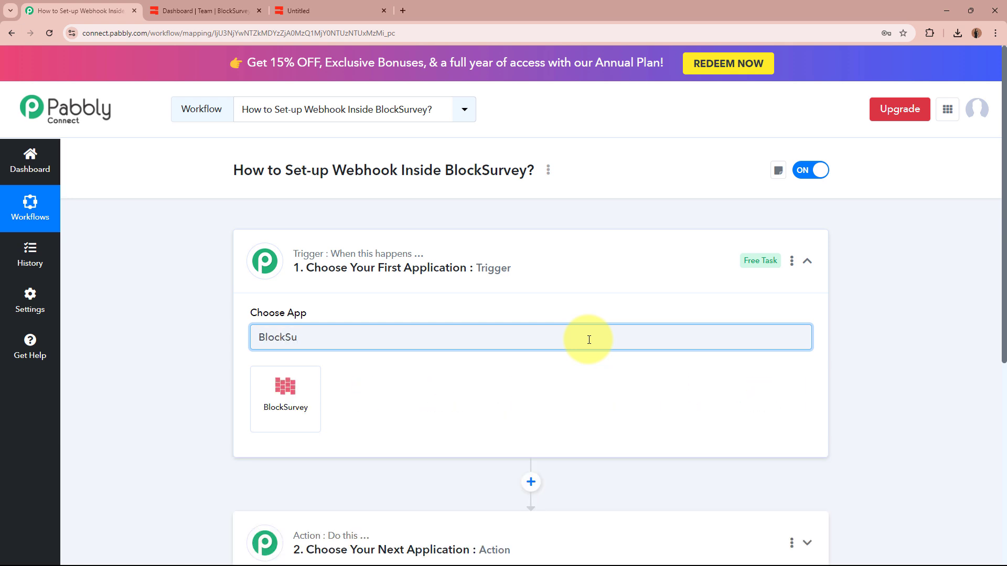
left_click(264, 389)
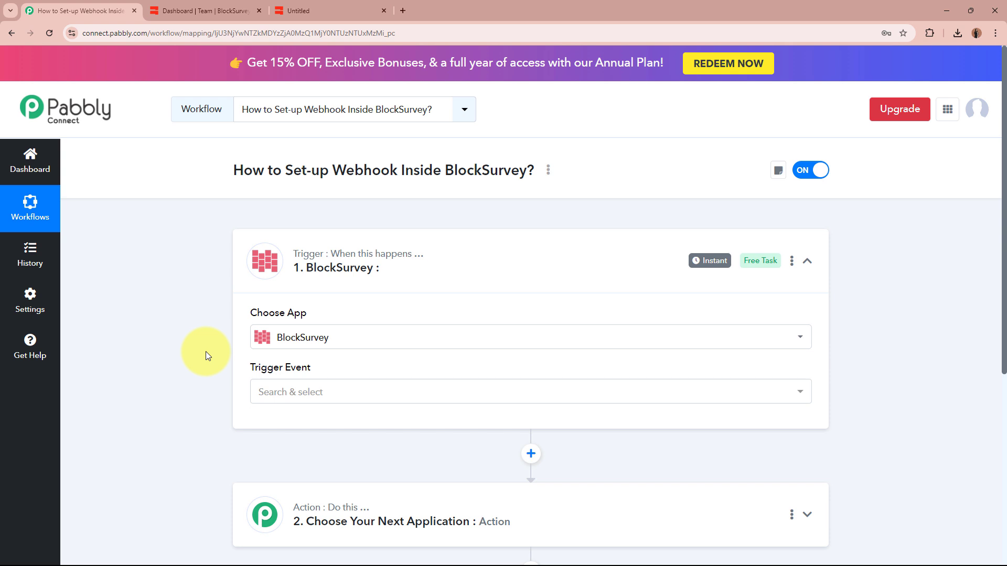
left_click(333, 401)
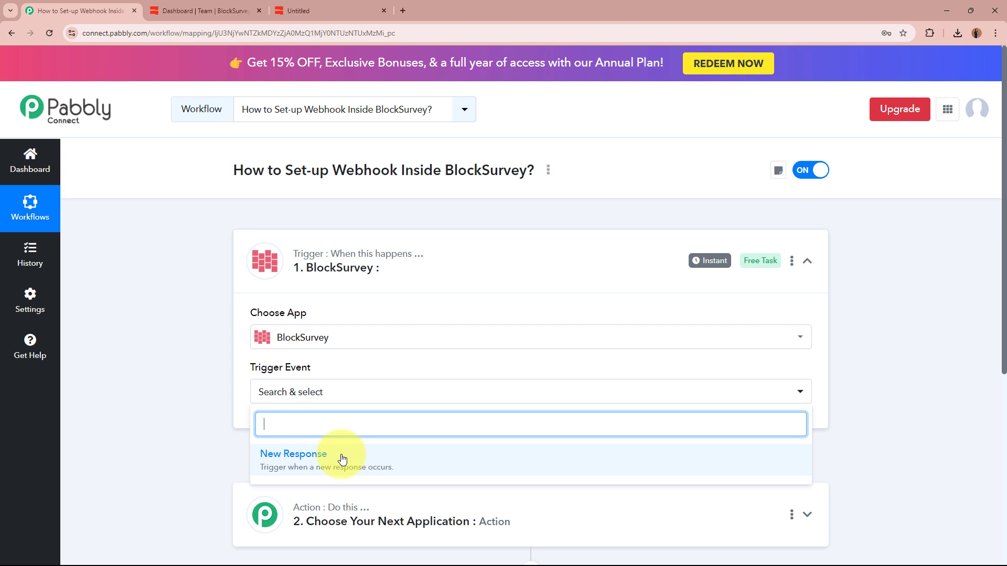
left_click(342, 459)
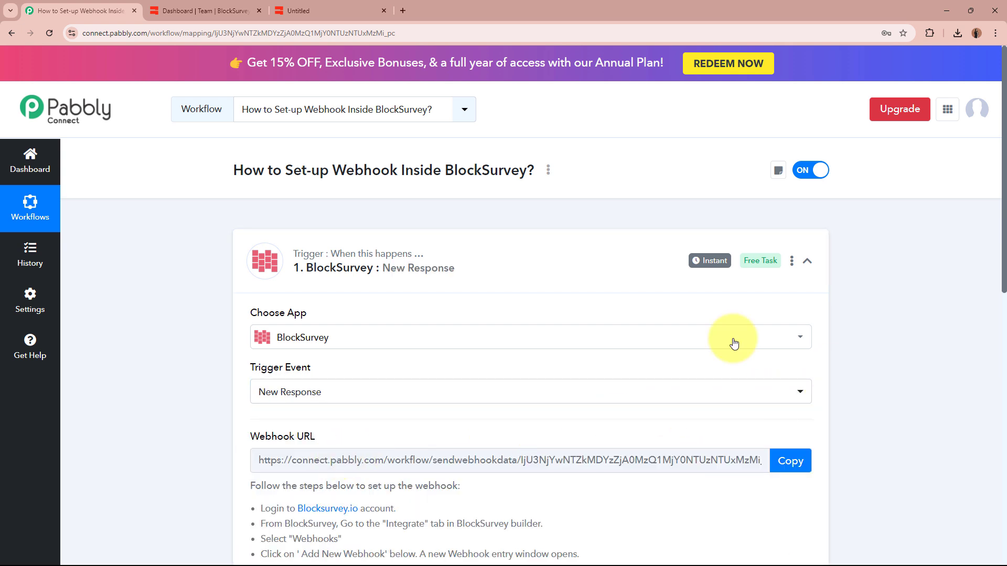
Copy the trigger's webhook URL so Pabbly starts waiting for a response.
scroll(178, 363, "down", 3)
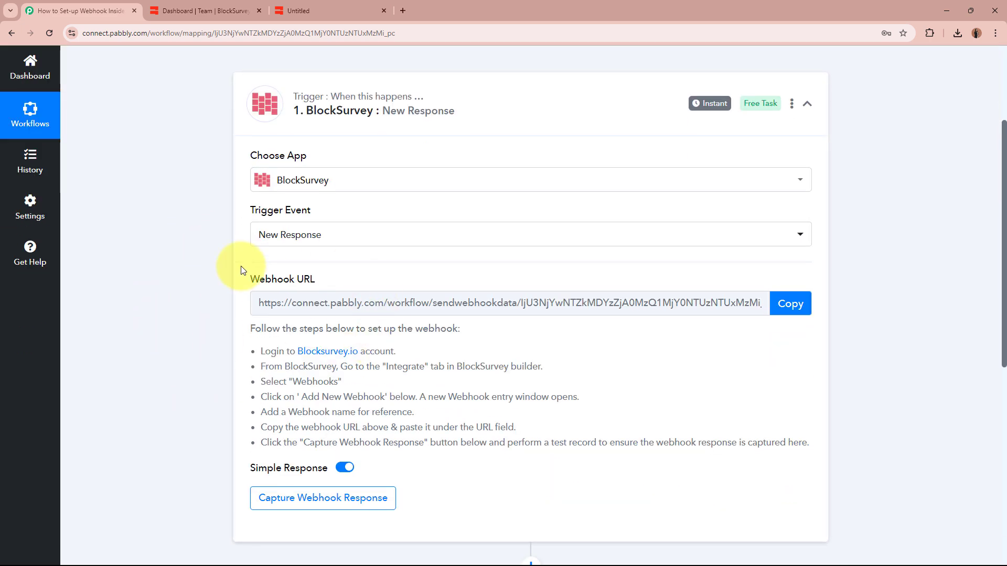
left_click_drag(249, 279, 346, 281)
left_click(140, 311)
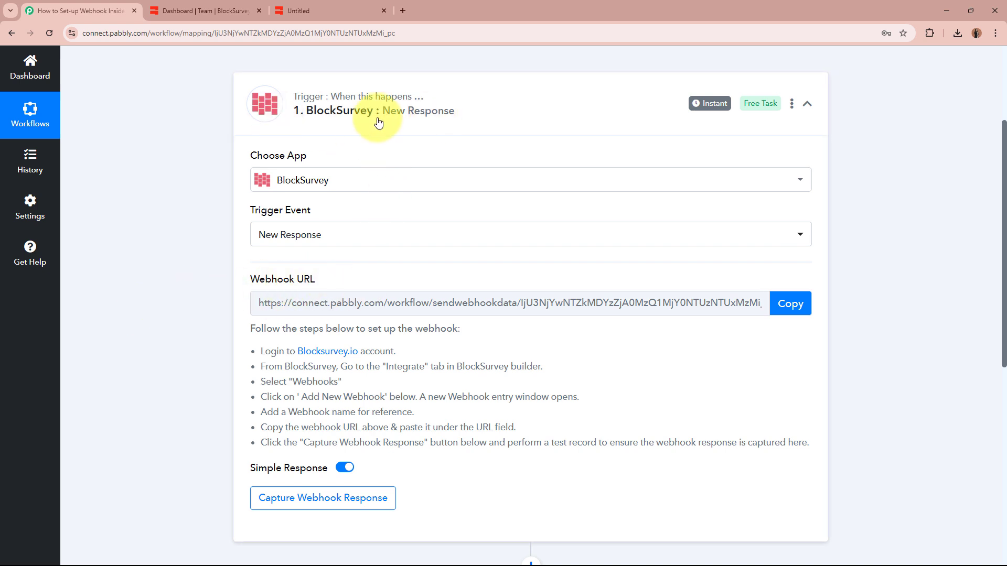
left_click(797, 305)
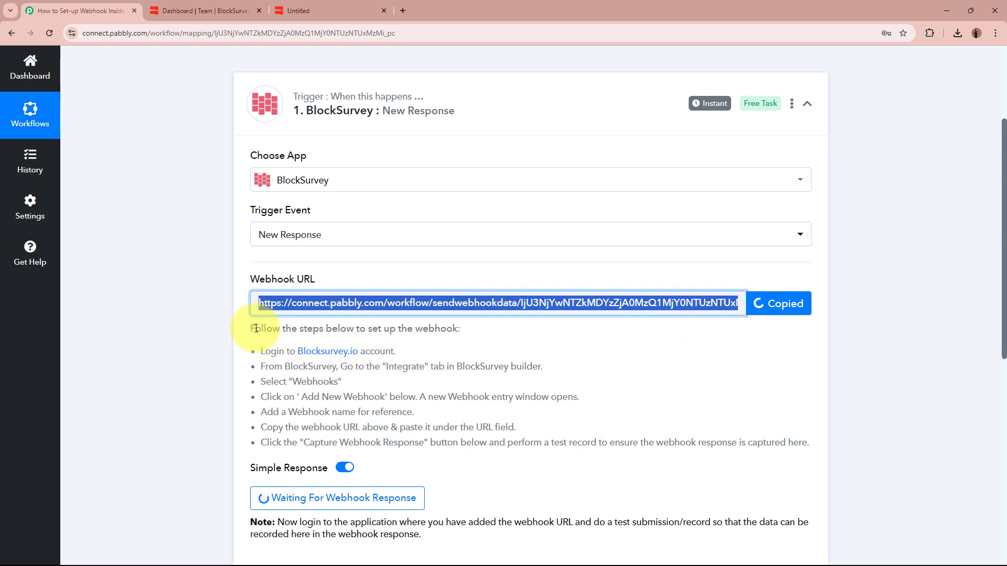
Review the BlockSurvey webhook setup instructions listed below the webhook URL.
left_click_drag(242, 328, 747, 441)
left_click(748, 441)
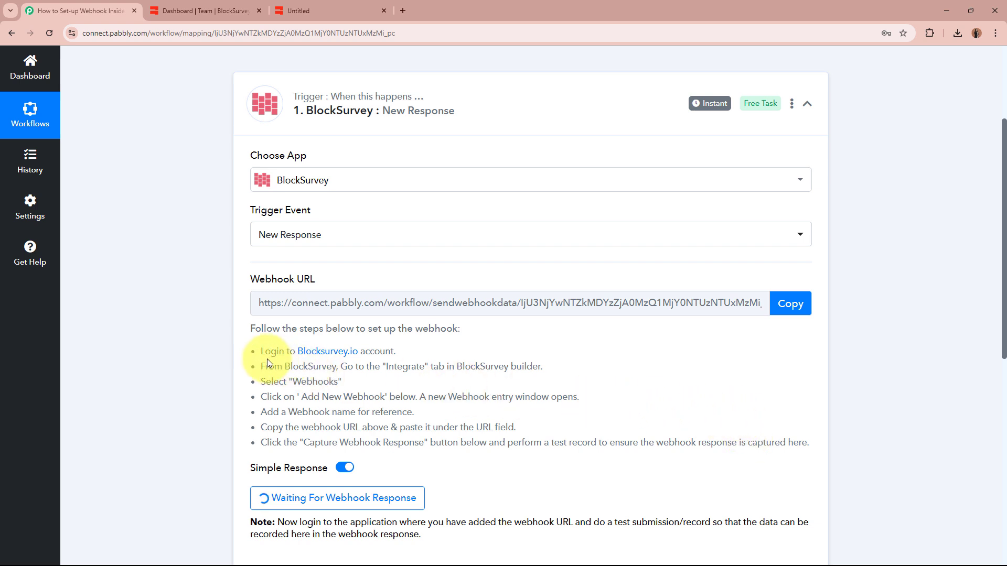
left_click_drag(262, 351, 400, 351)
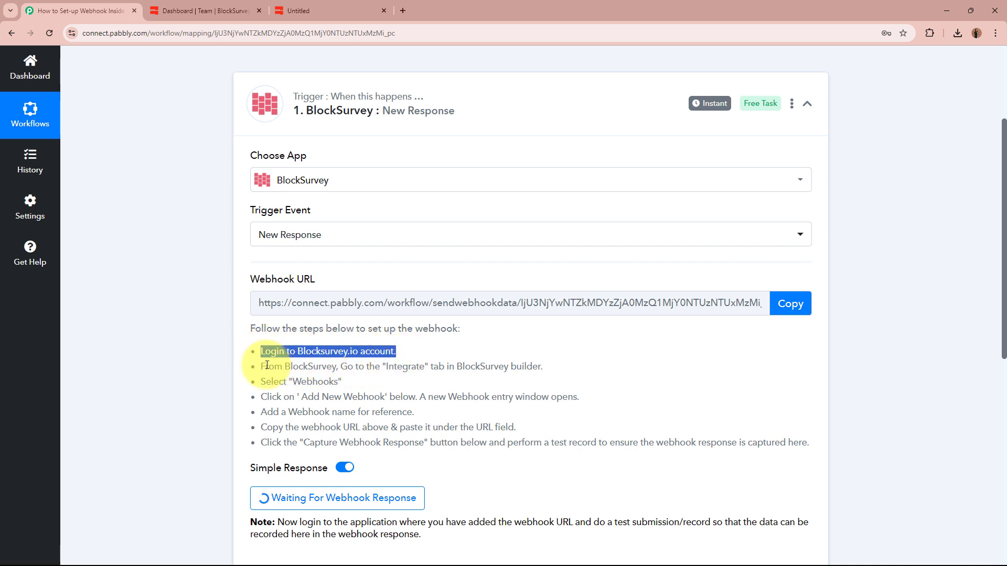
left_click_drag(259, 366, 545, 367)
left_click_drag(268, 391, 429, 397)
left_click_drag(433, 397, 574, 392)
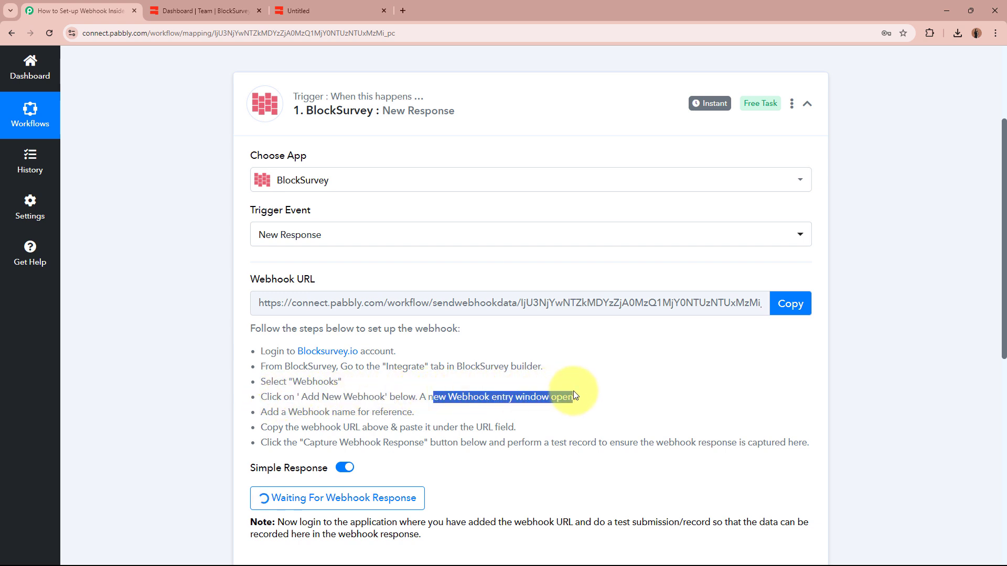
left_click_drag(267, 412, 515, 426)
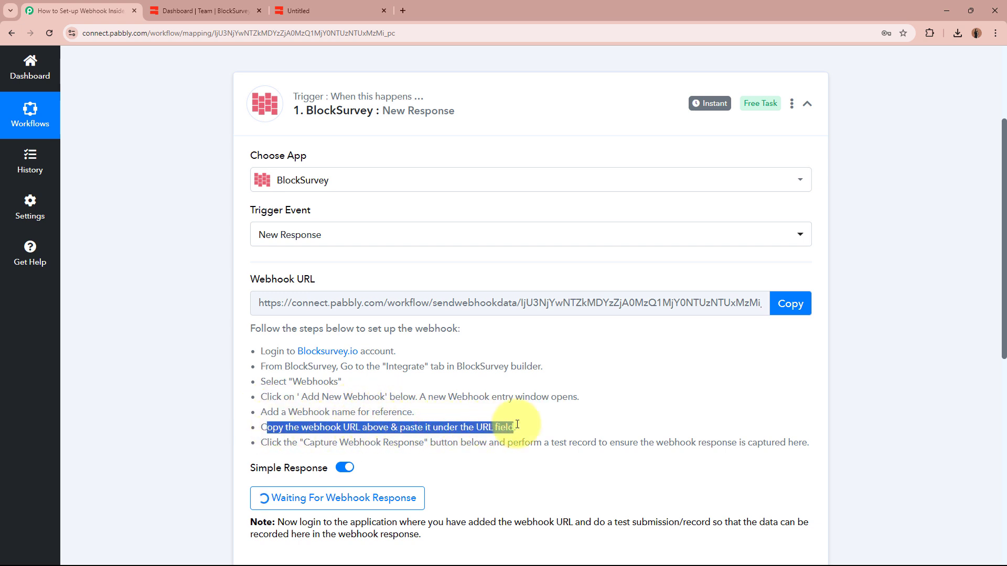
left_click_drag(267, 443, 794, 446)
left_click(826, 451)
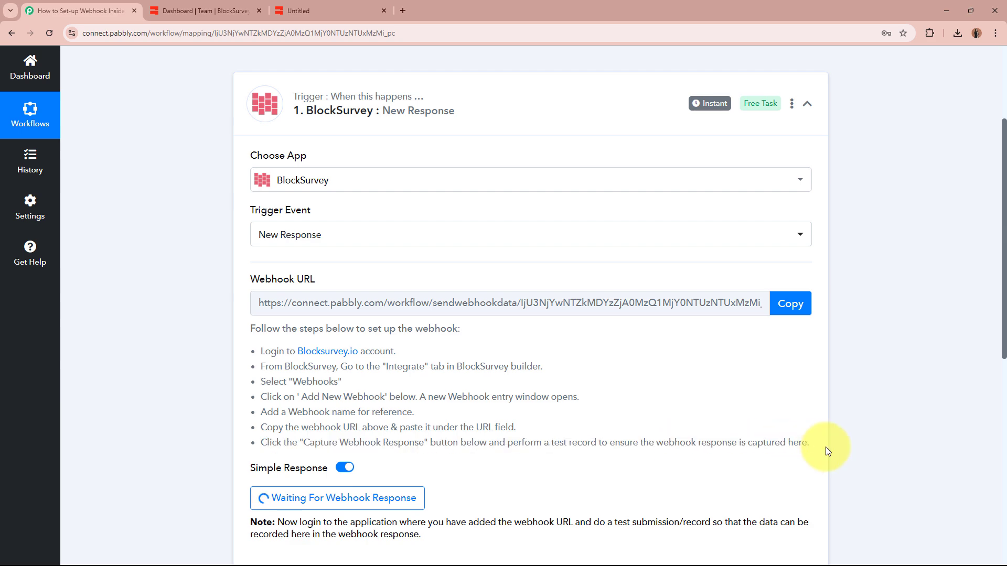
scroll(153, 378, "up", 3)
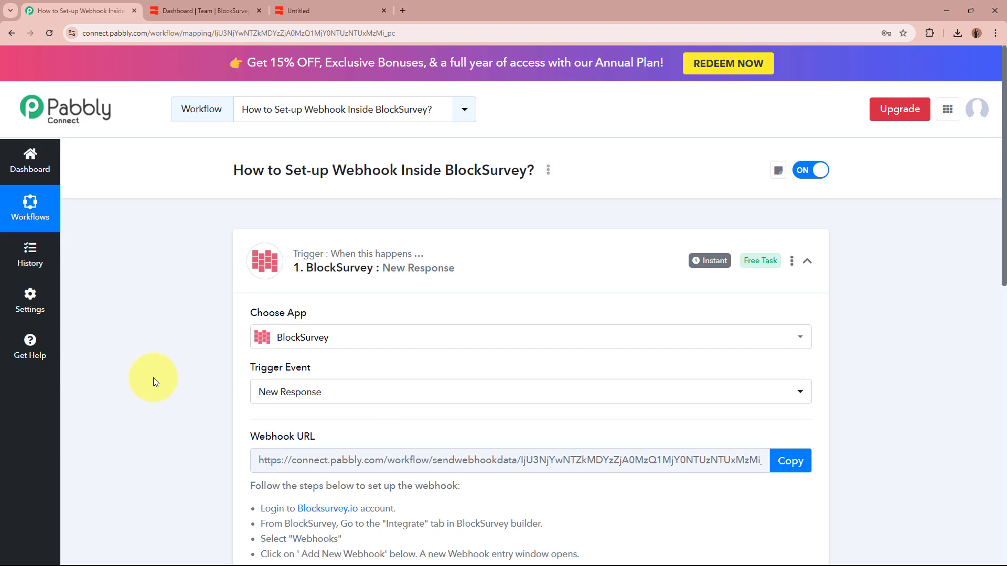
Open the LeadForm survey in BlockSurvey and go to its '3. Integrate' tab.
left_click(223, 10)
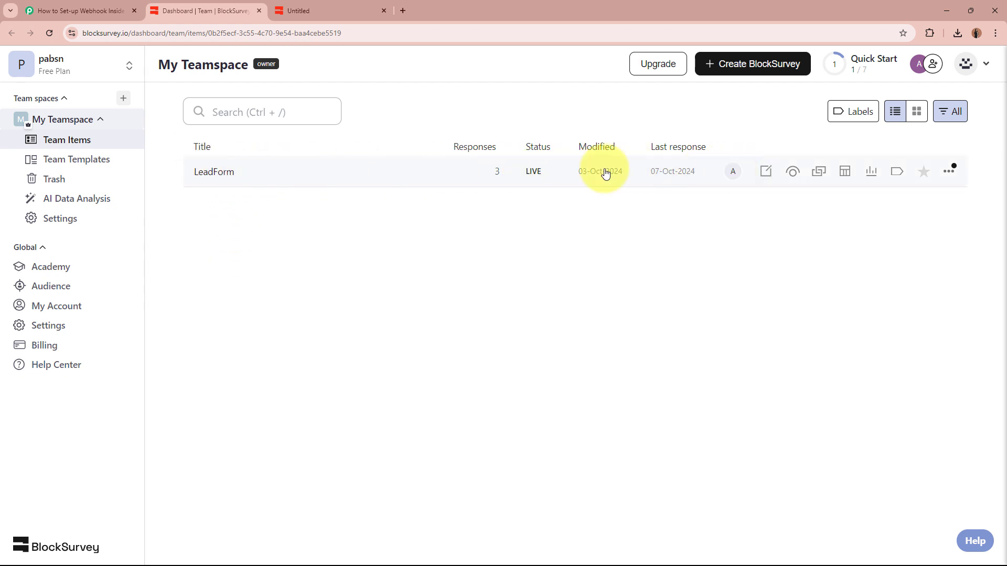
left_click(231, 172)
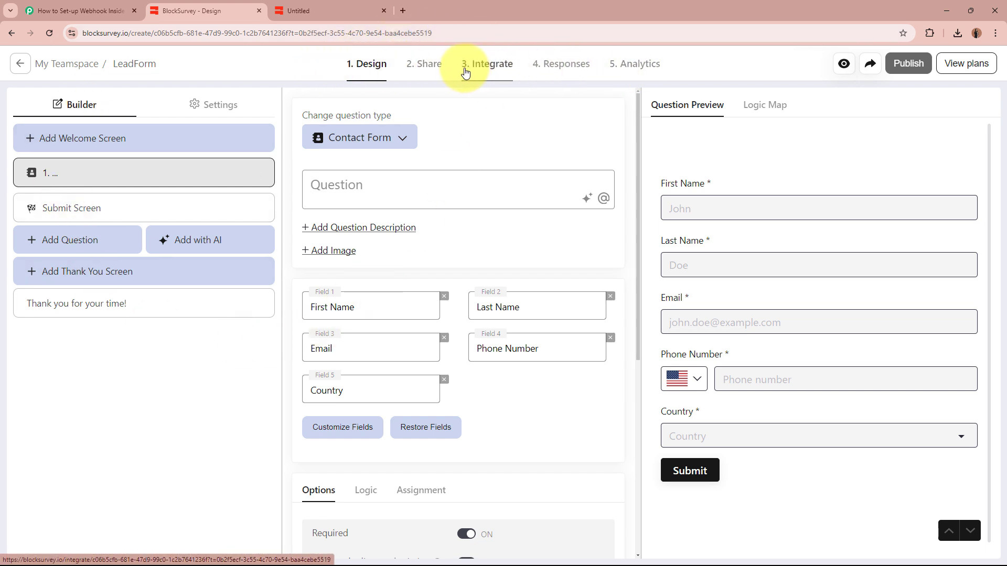
left_click(490, 75)
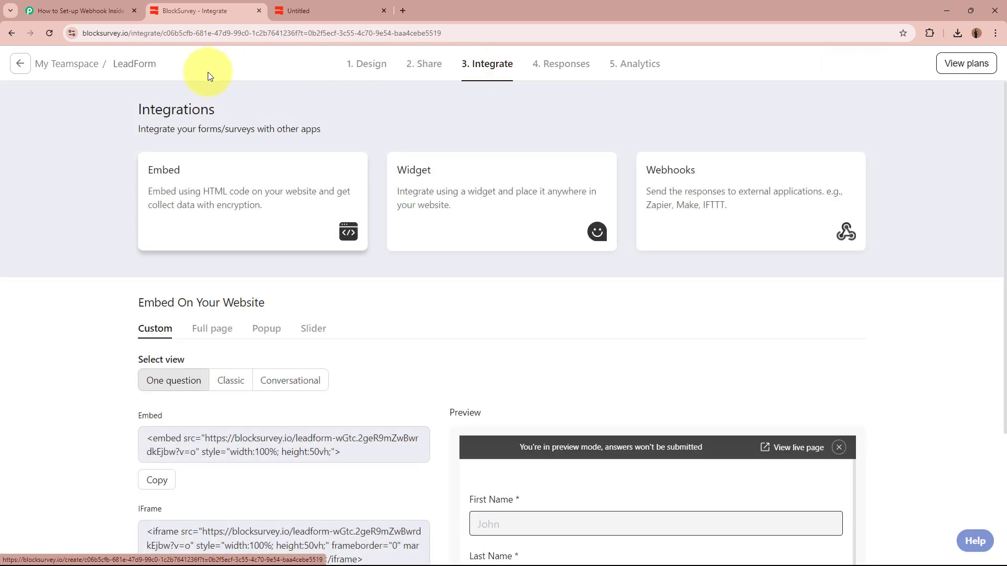
Add a new BlockSurvey webhook and paste the Pabbly webhook URL into it.
left_click(752, 230)
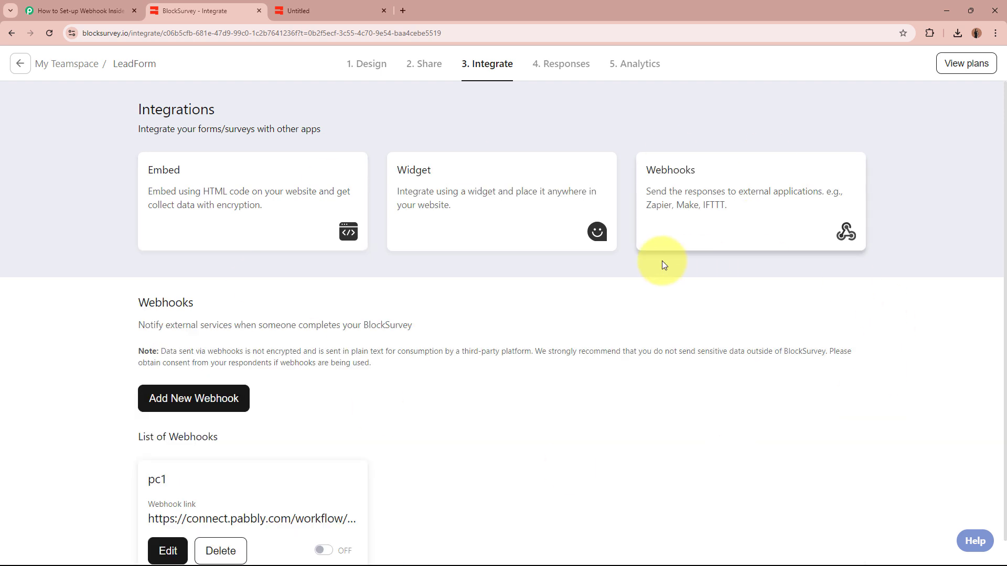
scroll(619, 301, "down", 1)
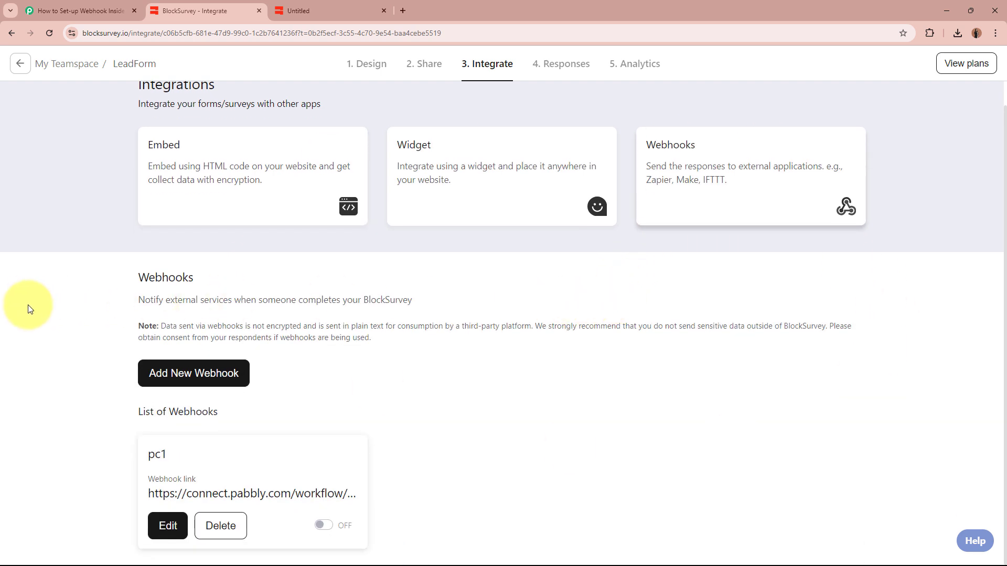
left_click(219, 380)
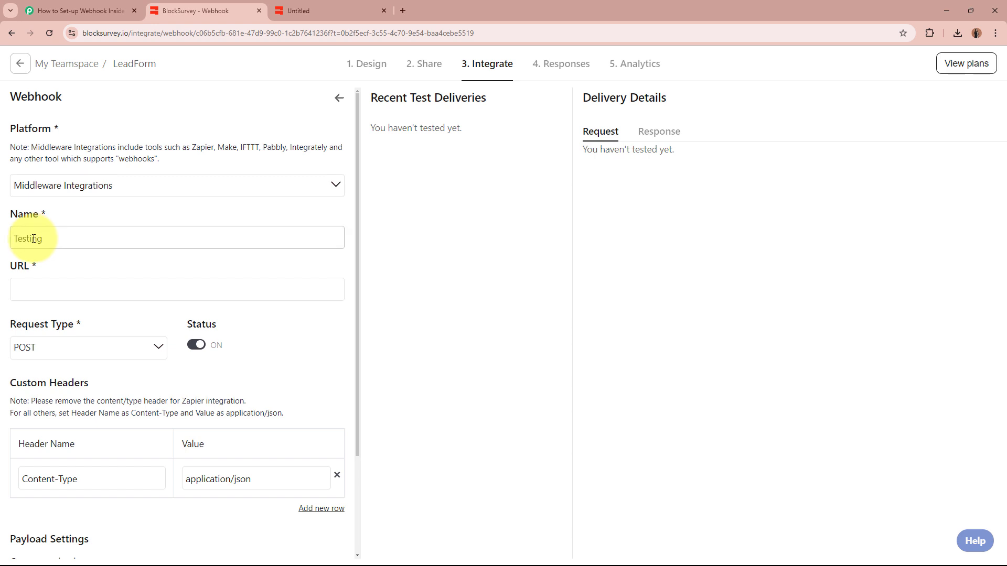
left_click(38, 291)
key("ctrl+v")
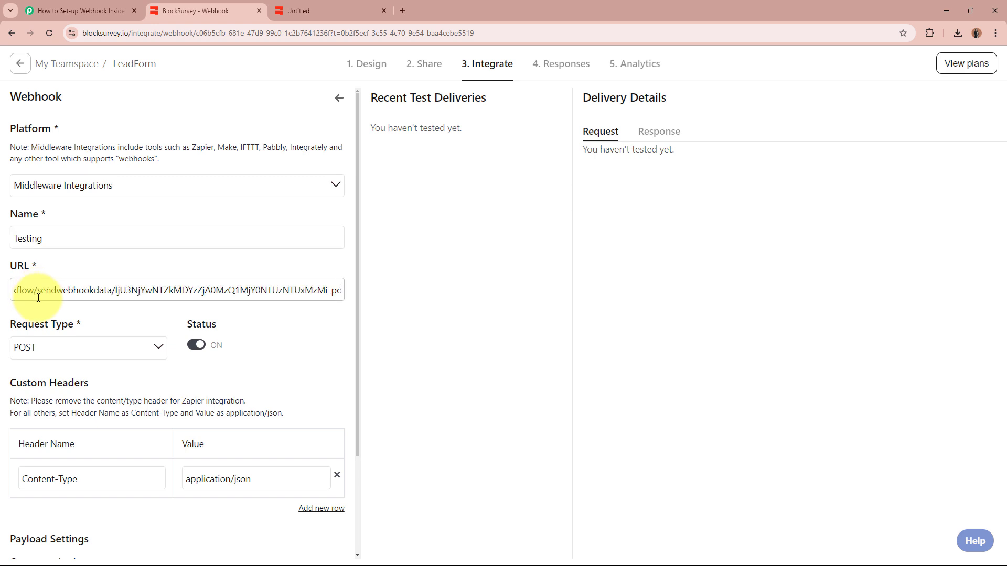
Keep POST as the request type, save and send a test request, then check Pabbly.
left_click(90, 343)
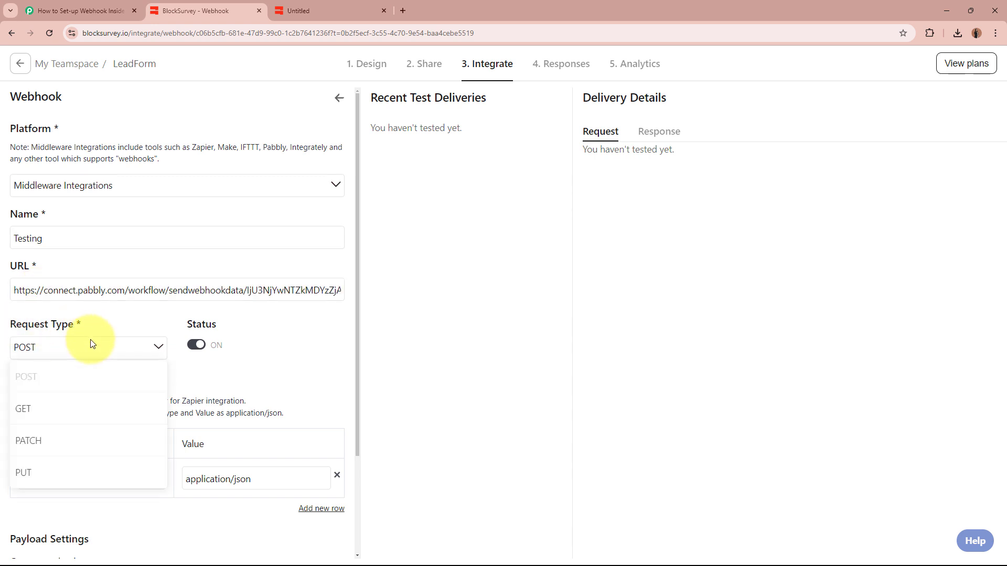
left_click(82, 382)
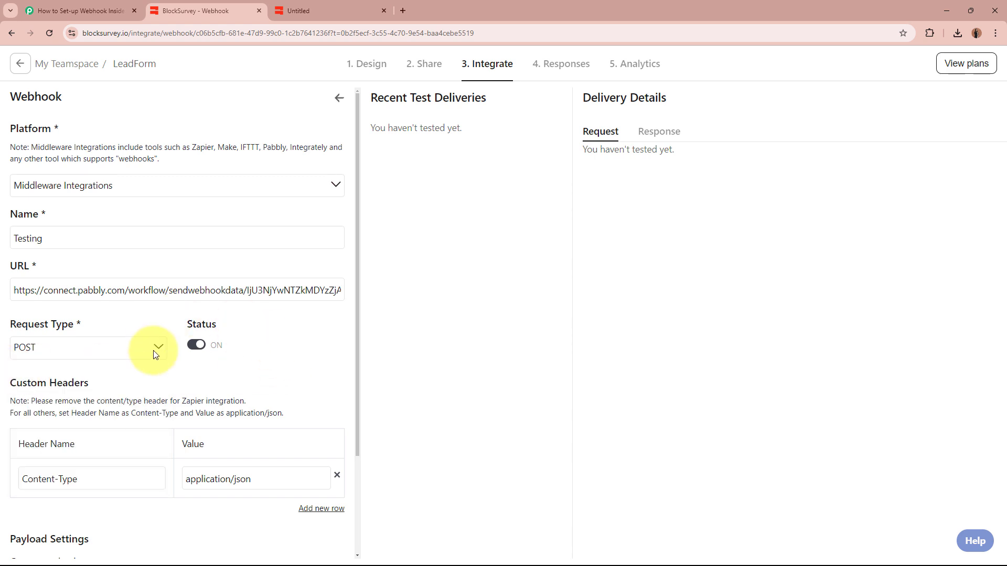
scroll(261, 312, "down", 3)
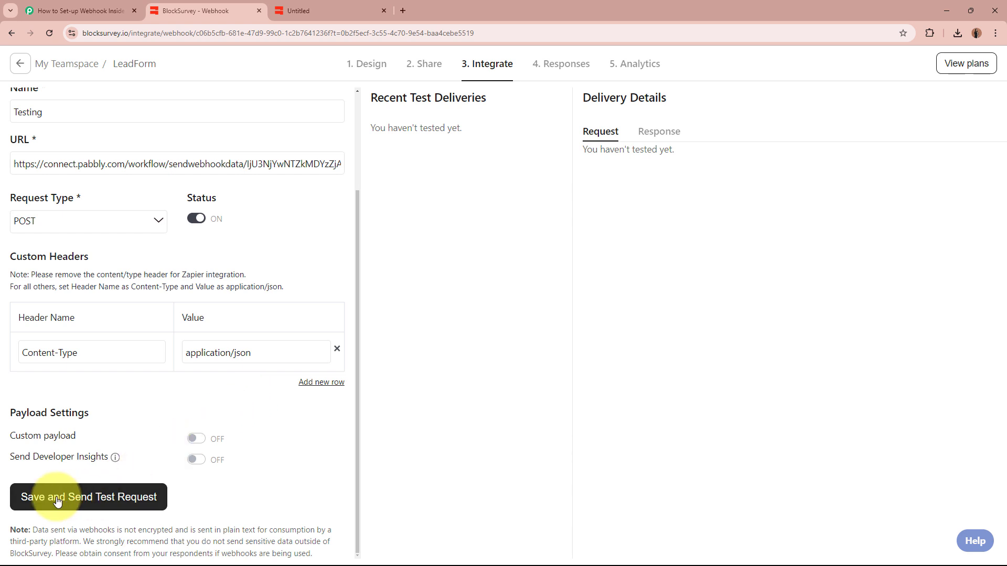
left_click(120, 502)
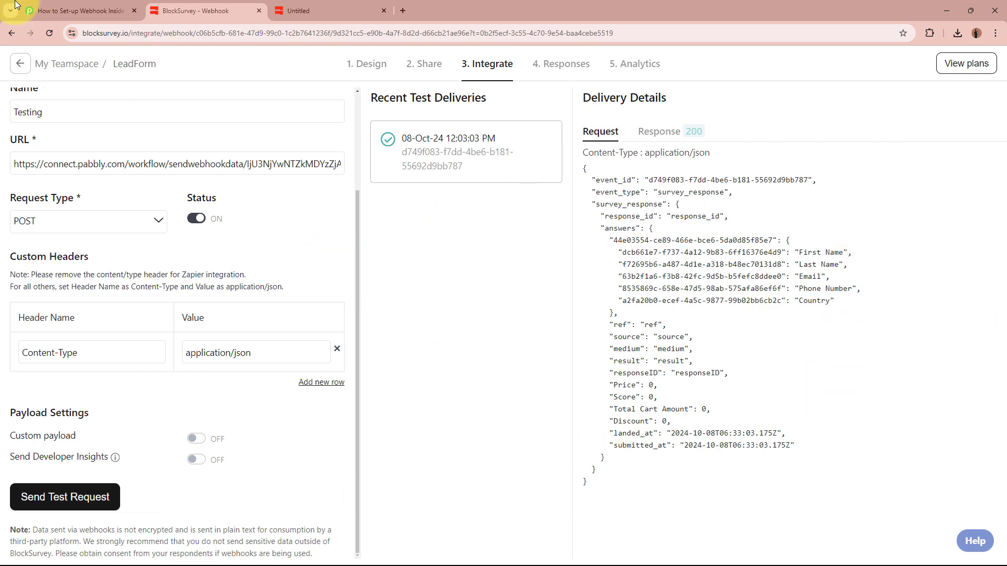
left_click(79, 10)
scroll(102, 341, "down", 4)
scroll(103, 341, "down", 7)
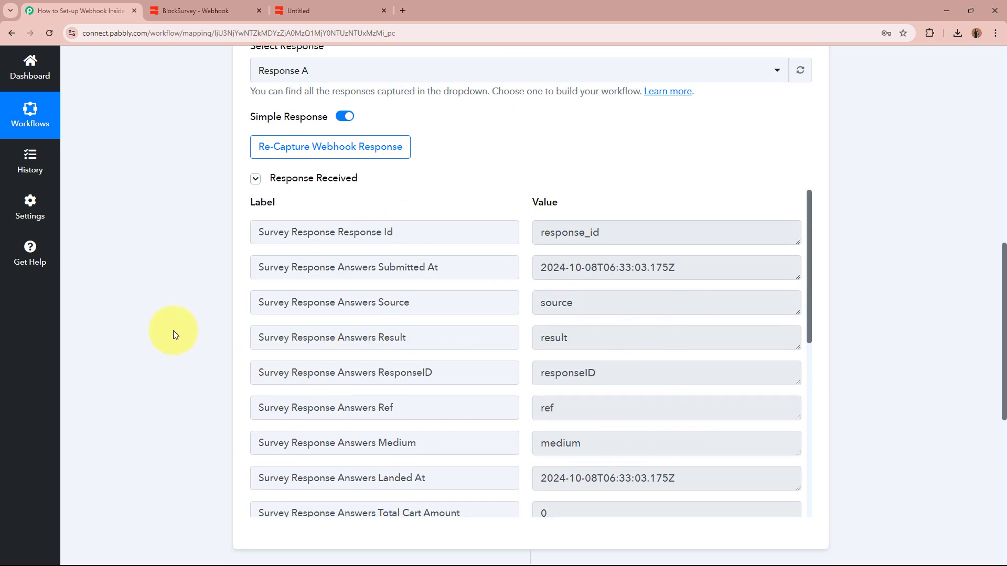
scroll(173, 330, "up", 6)
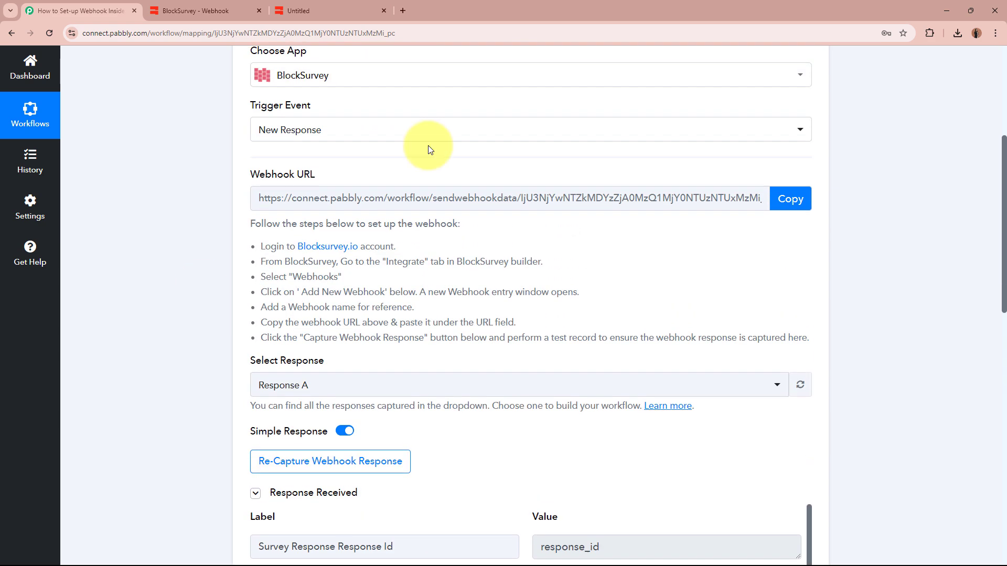
scroll(139, 257, "down", 9)
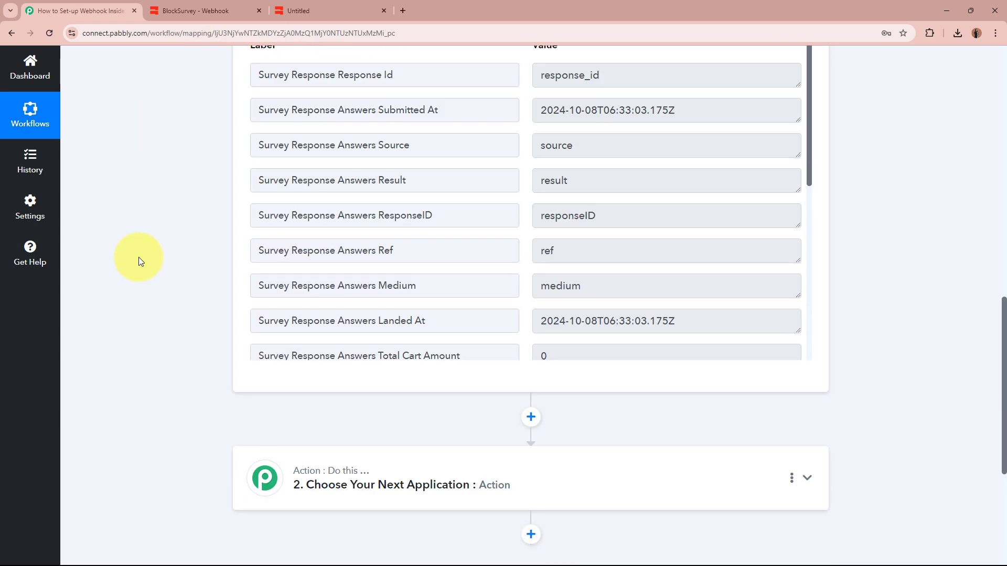
scroll(138, 257, "up", 5)
scroll(138, 265, "down", 2)
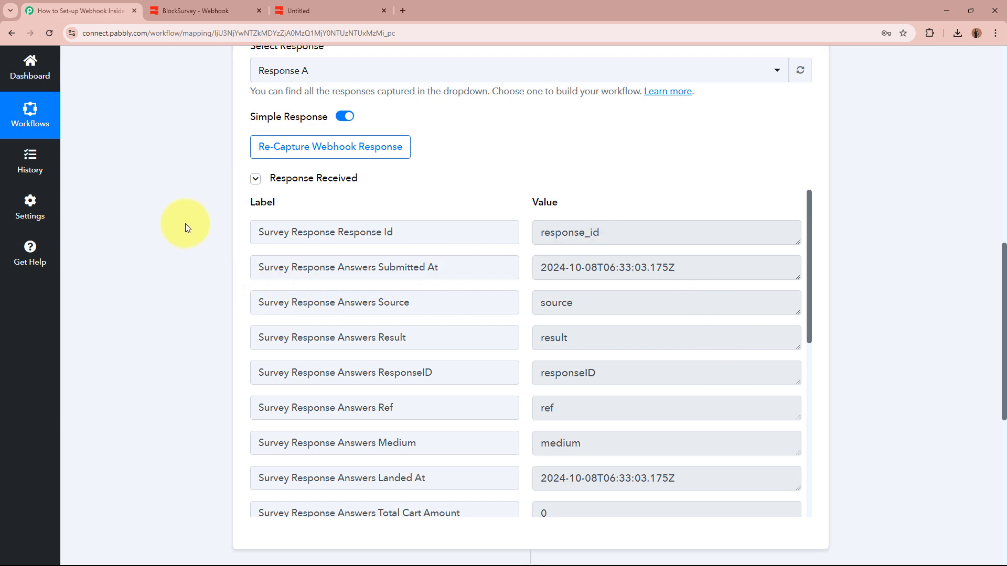
Re-capture the webhook response, confirming with Yes so the trigger waits for fresh data.
left_click(318, 151)
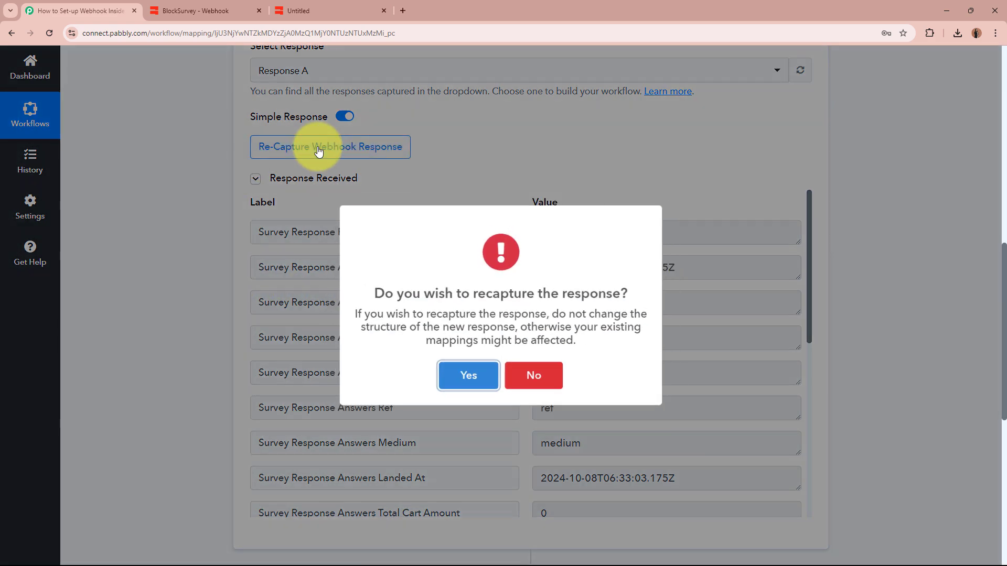
left_click(465, 378)
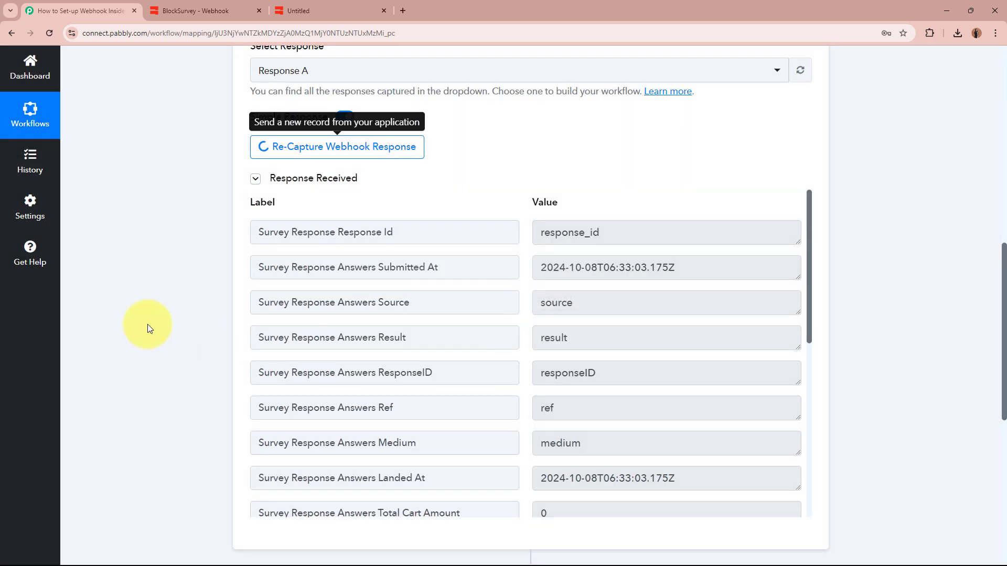
scroll(147, 325, "up", 5)
scroll(90, 393, "down", 2)
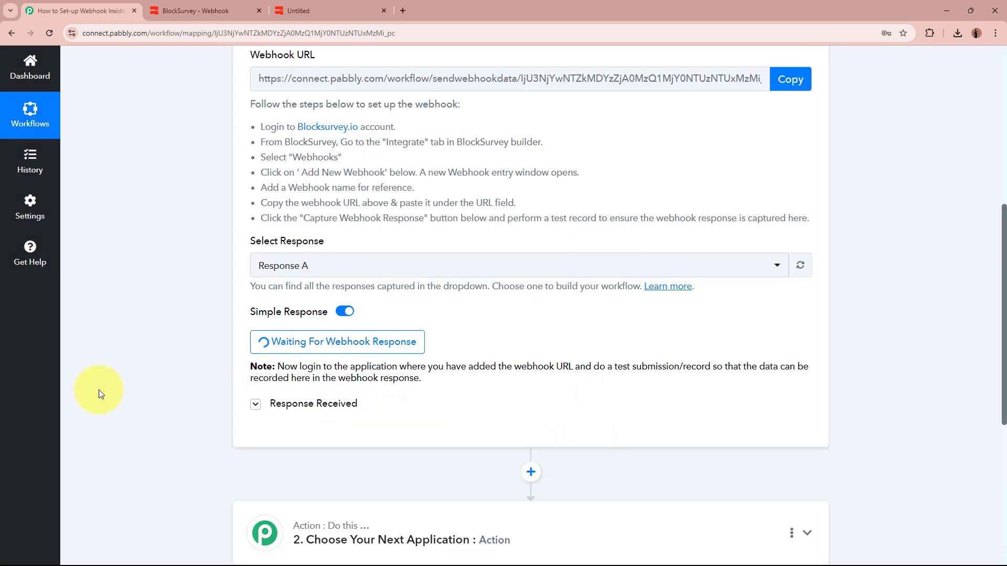
scroll(158, 351, "up", 8)
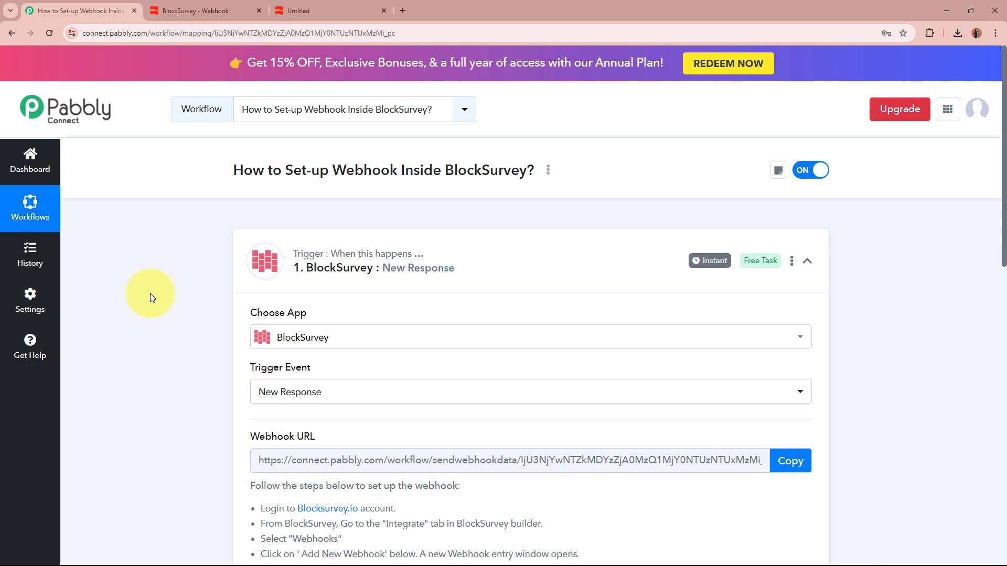
Fill in the LeadForm's first name, last name and e-mail fields with test values.
left_click(329, 14)
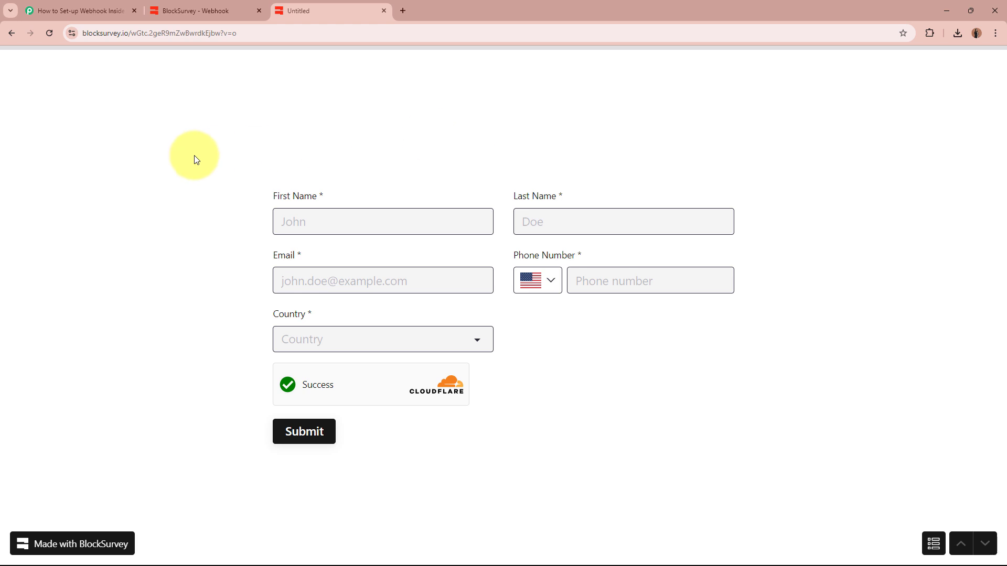
left_click(358, 232)
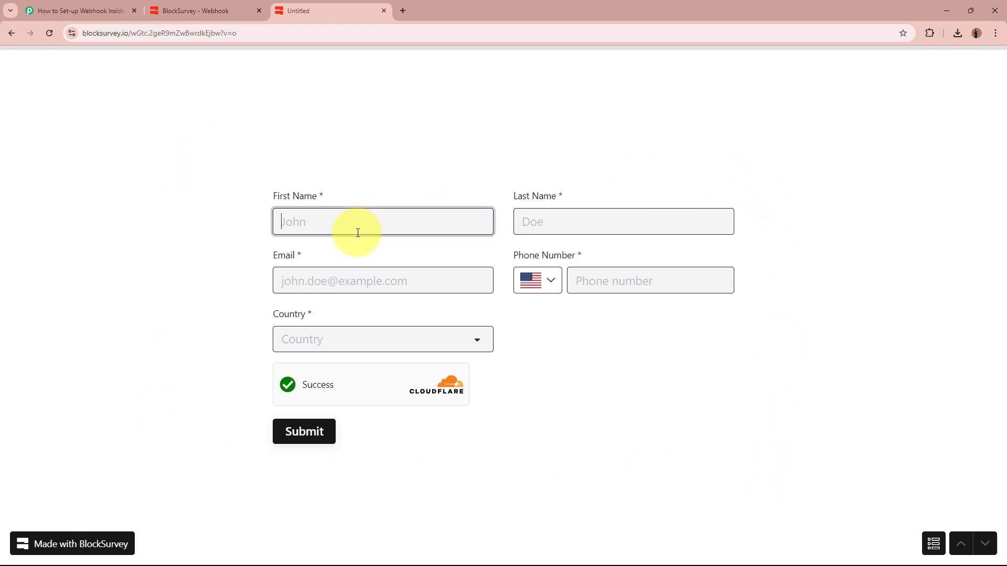
type("T")
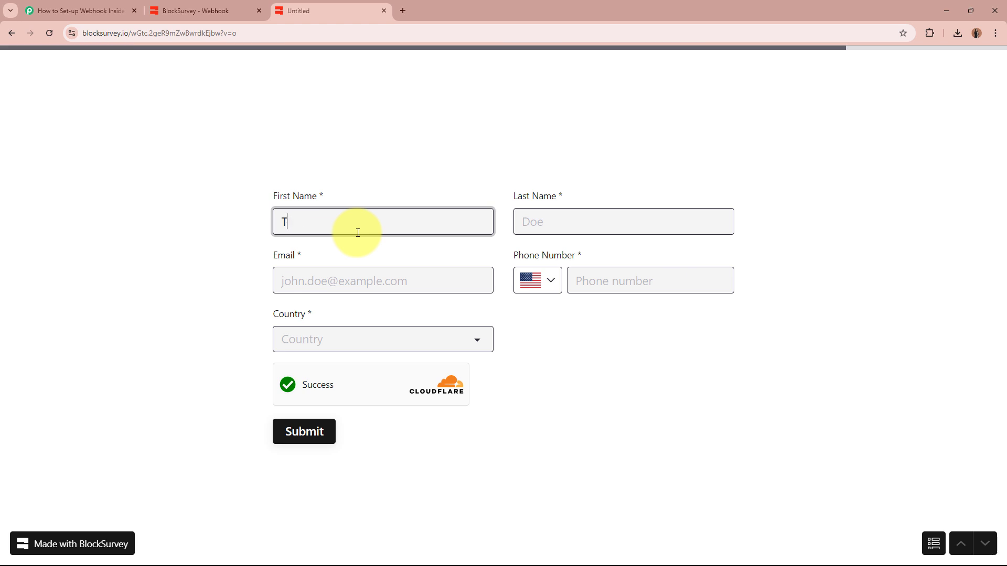
type("est")
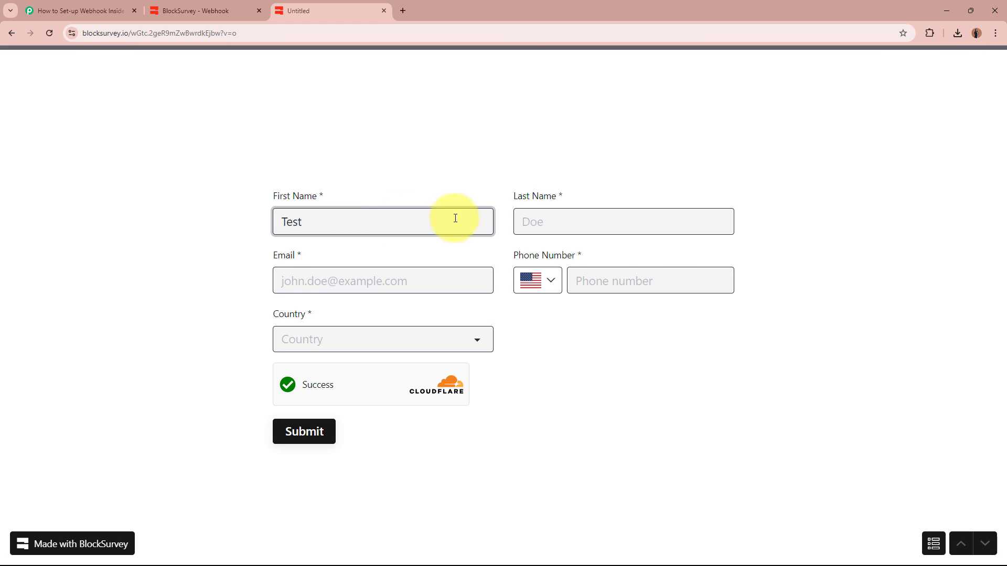
left_click(547, 220)
type("Demo22")
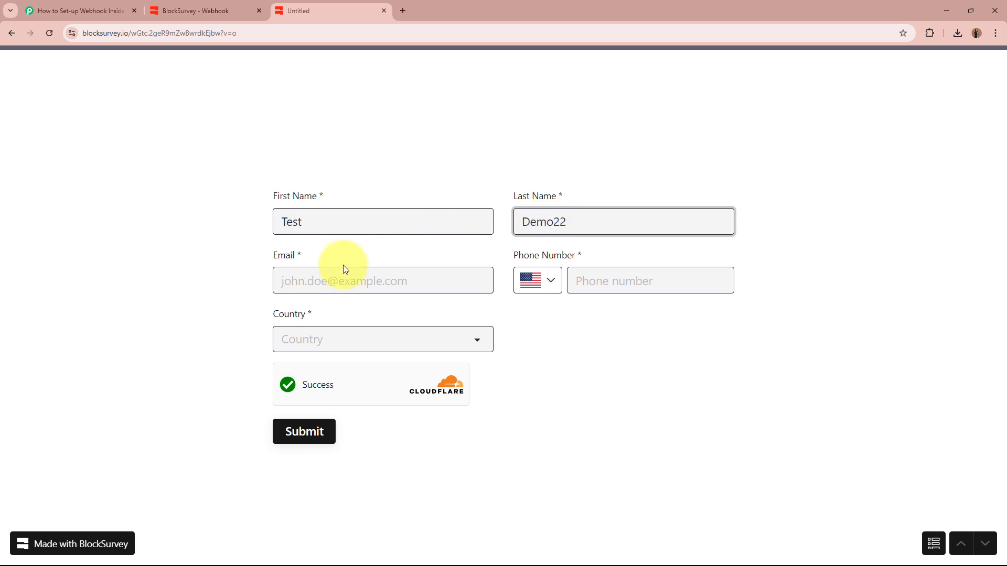
left_click(349, 282)
type("tesyt")
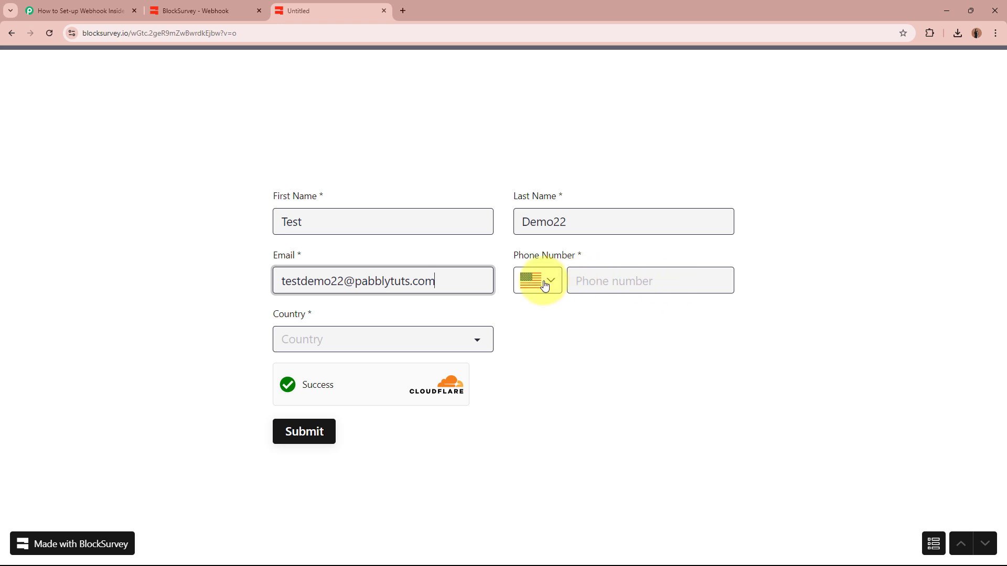
Choose the India phone country code and enter a test phone number.
left_click(544, 286)
key("BackSpace")
key("BackSpace")
key("BackSpace")
key("BackSpace")
key("BackSpace")
key("BackSpace")
key("BackSpace")
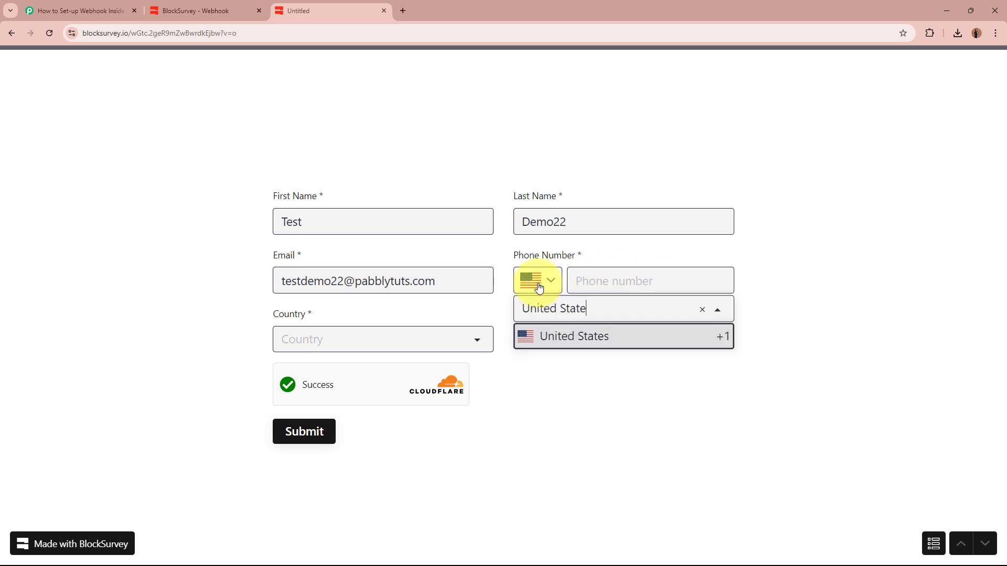
key("BackSpace")
key("BackSpace")
key("BackSpace")
key("BackSpace")
key("BackSpace")
key("BackSpace")
type("in")
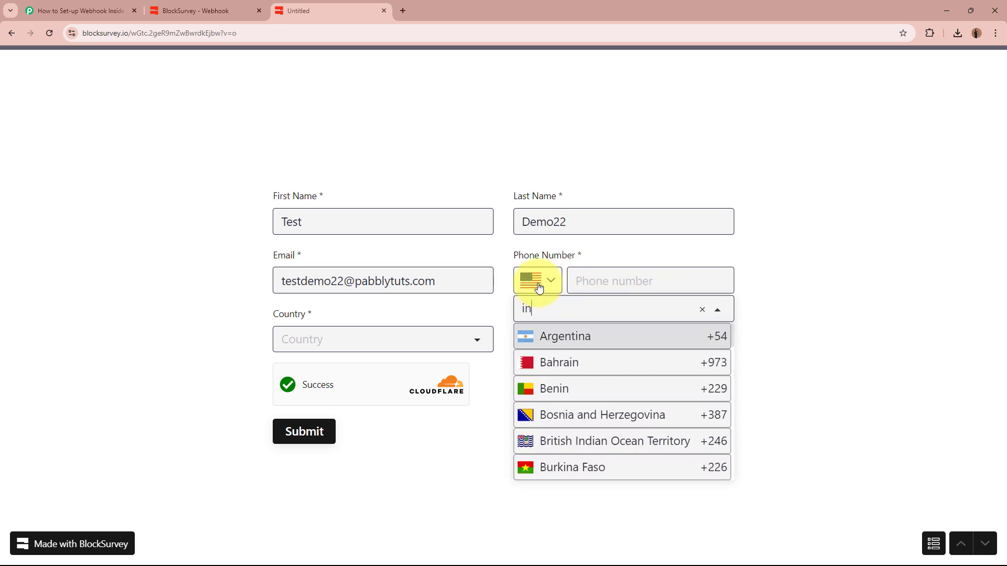
type("dia")
left_click(572, 362)
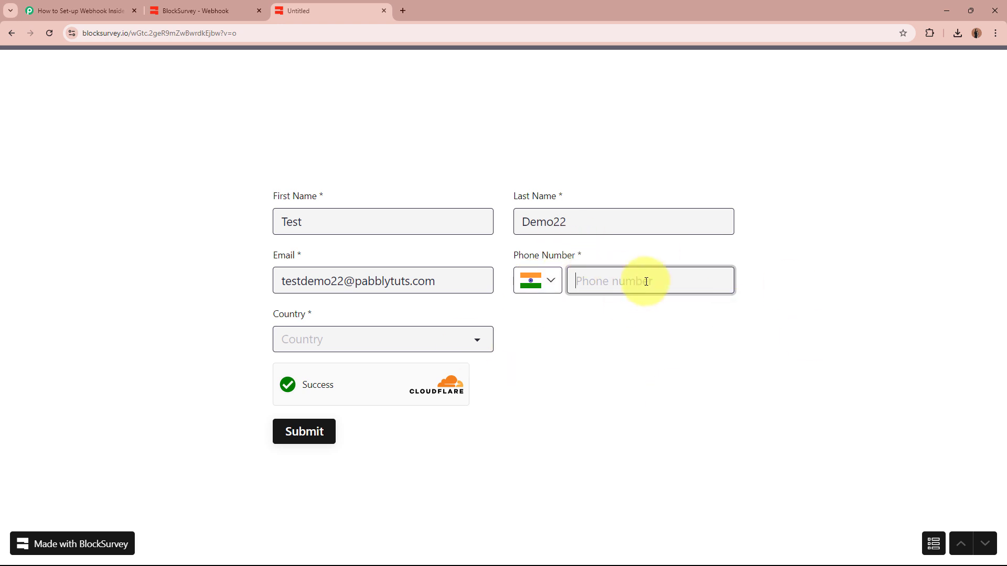
Select India as the Country and submit the survey response.
left_click(335, 347)
type("in")
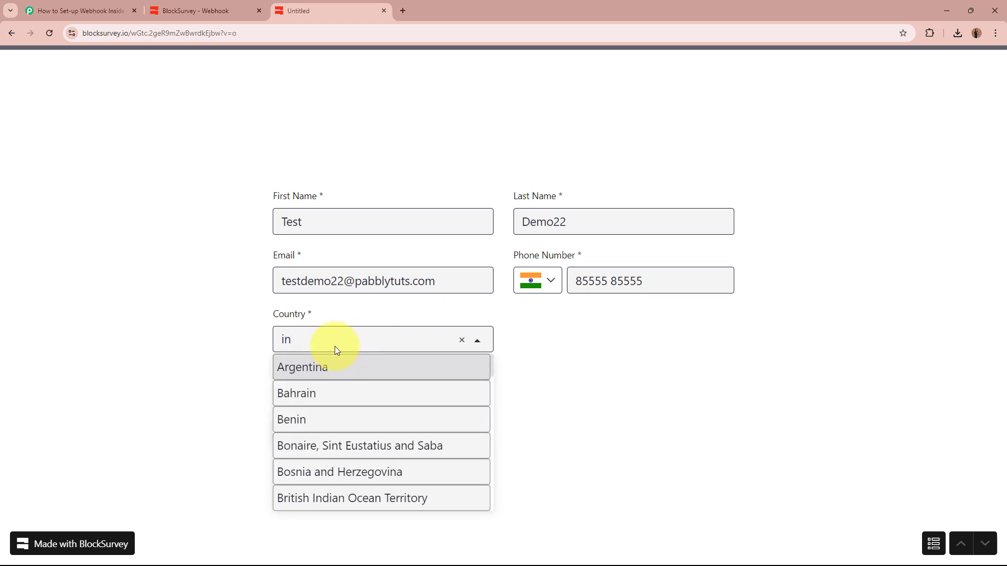
type("dia")
left_click(333, 393)
left_click(202, 355)
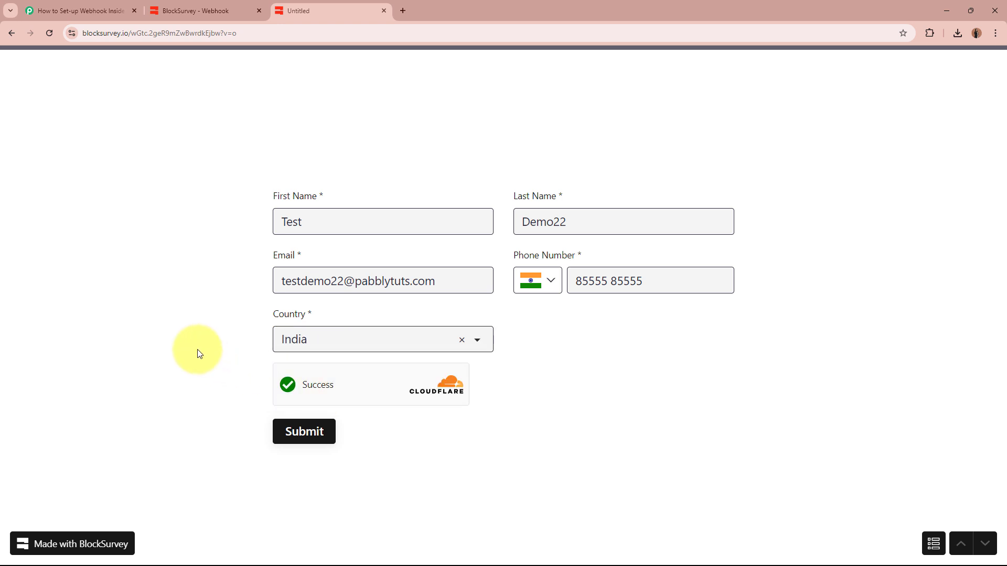
left_click(307, 435)
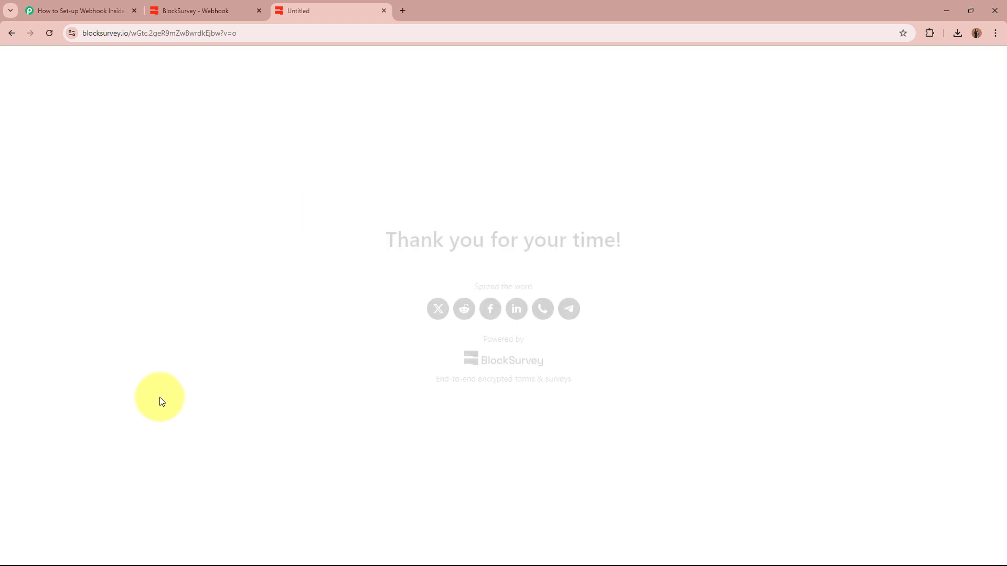
left_click_drag(385, 240, 686, 241)
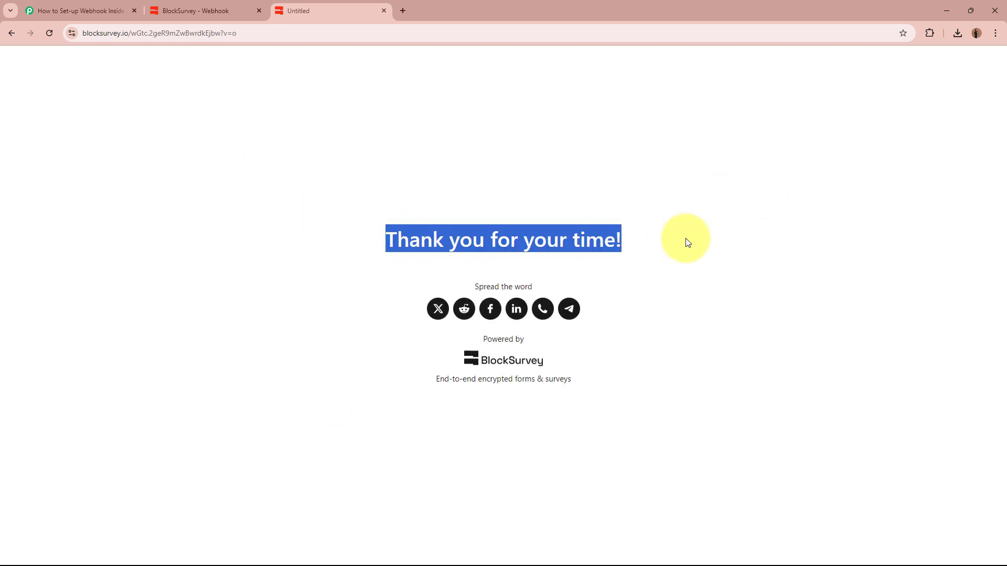
left_click(687, 242)
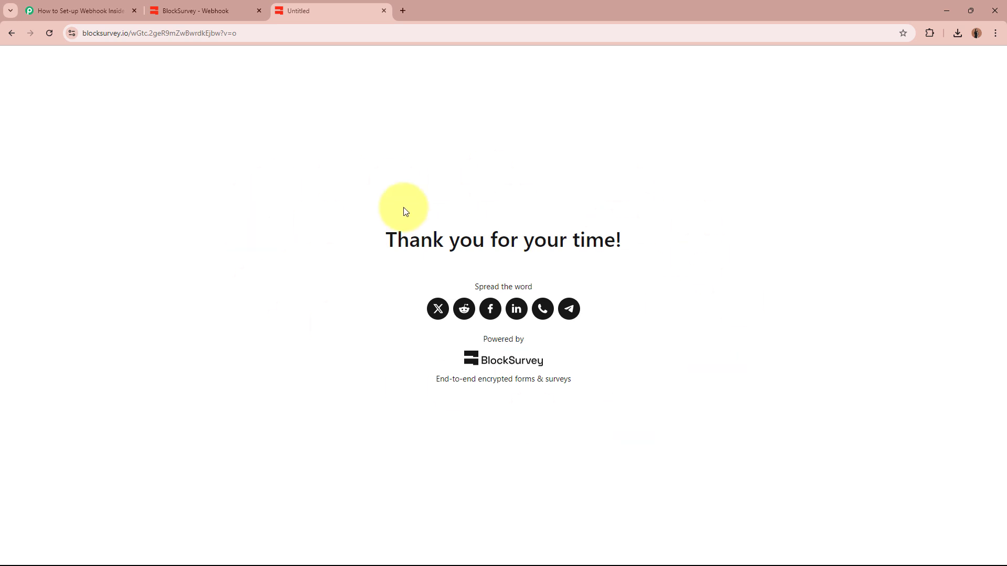
Return to Pabbly and scroll down to the Response Received table.
left_click(34, 10)
scroll(168, 376, "down", 10)
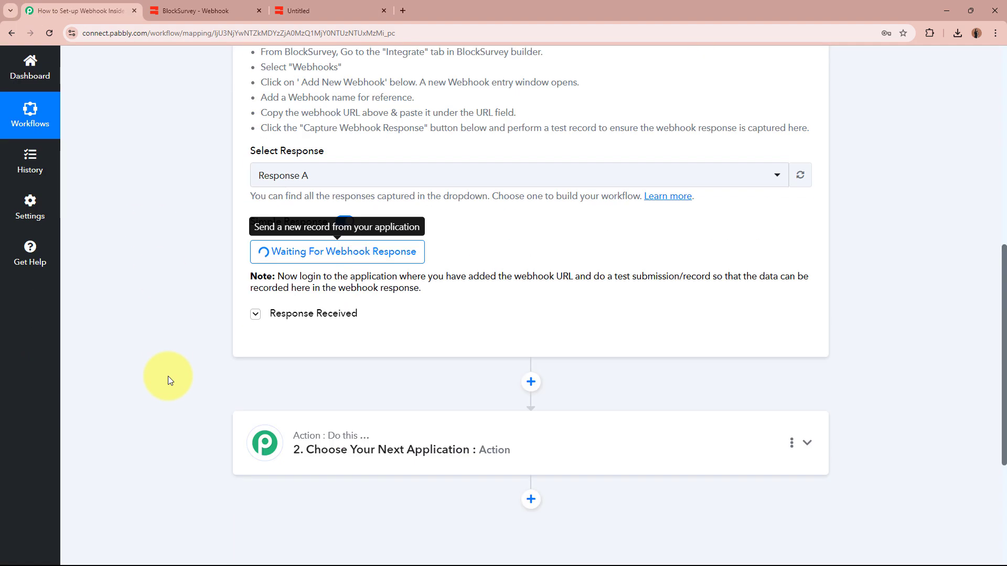
scroll(168, 381, "down", 1)
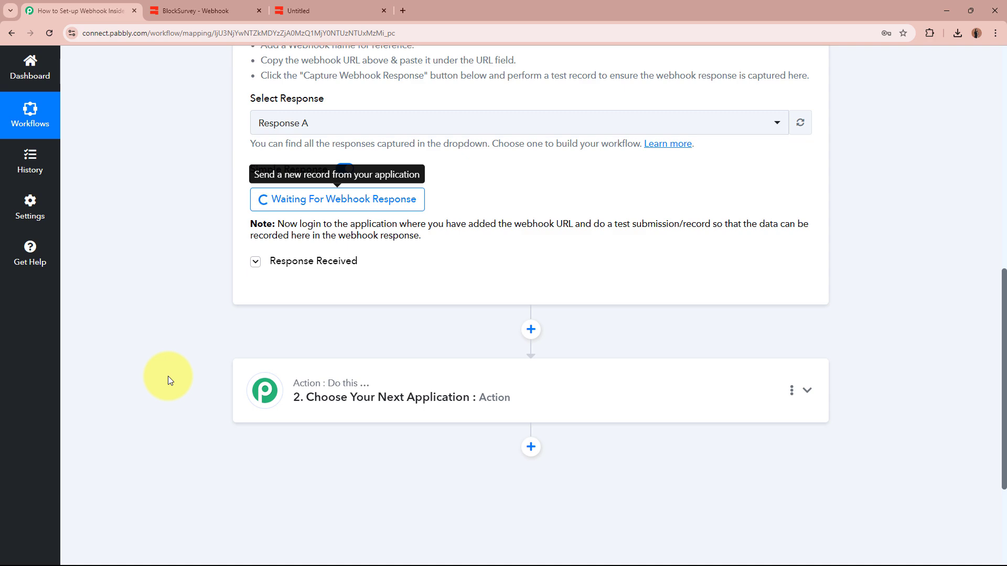
scroll(168, 376, "down", 5)
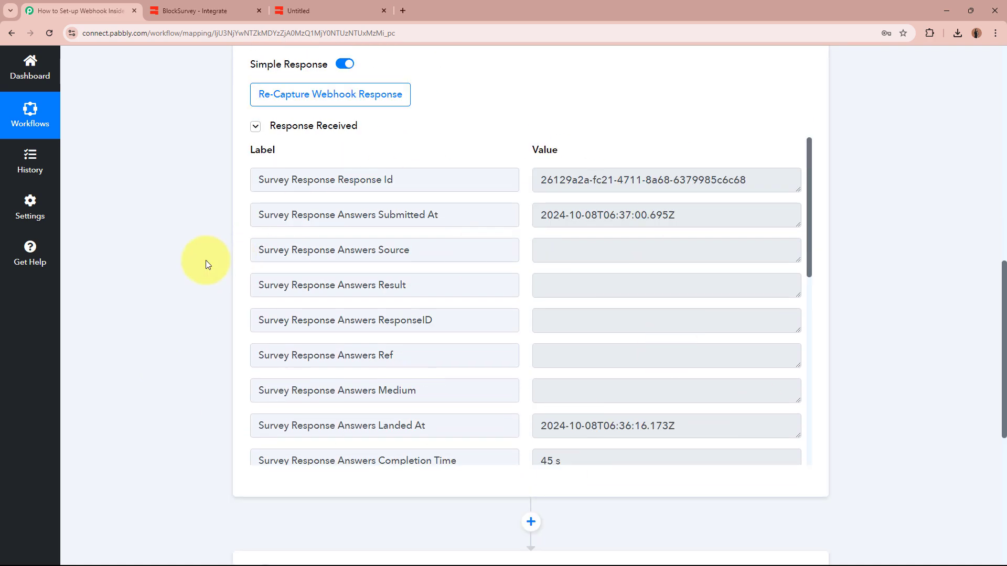
scroll(633, 340, "down", 5)
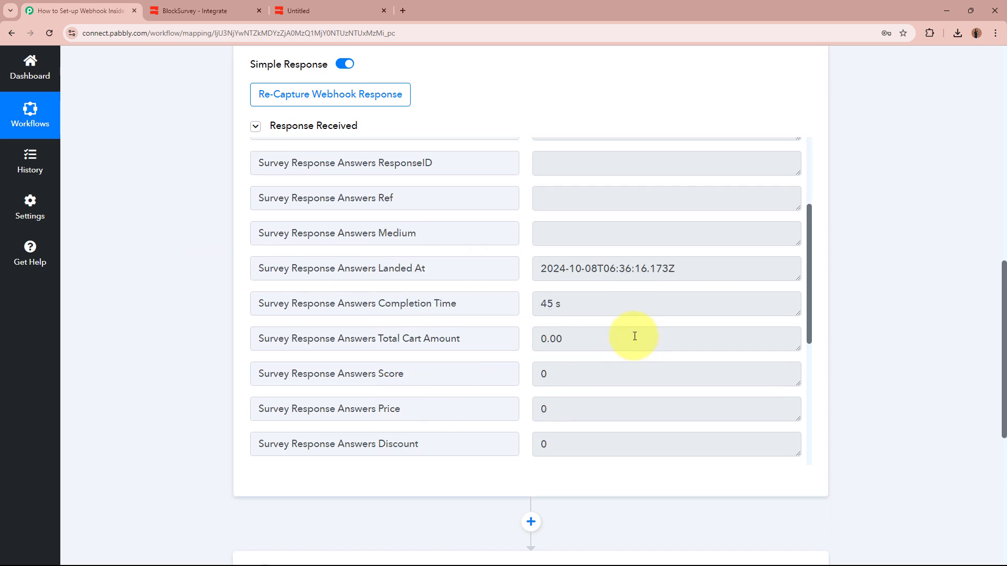
scroll(633, 336, "down", 1)
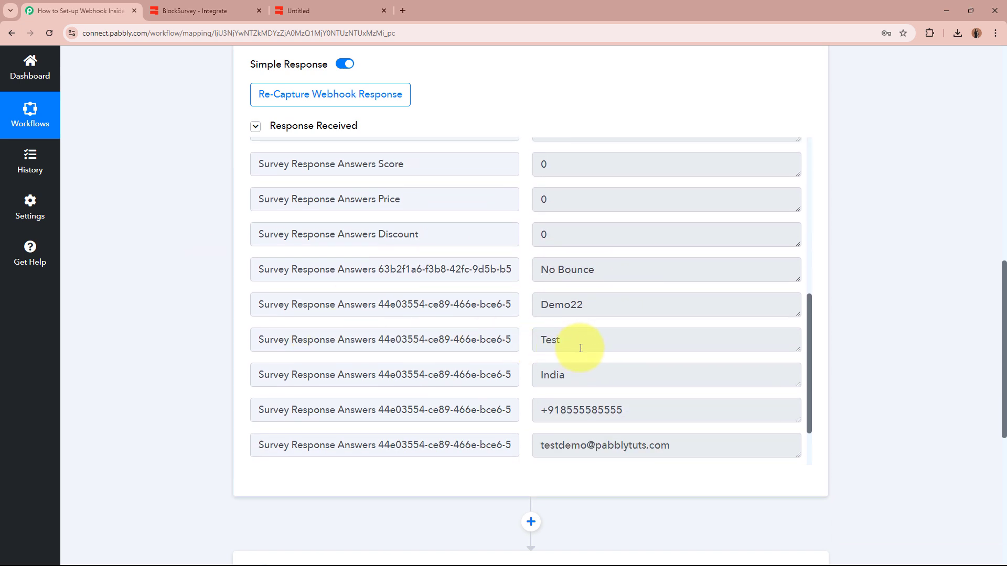
Check the captured last name, e-mail and country India values in the response.
left_click_drag(580, 346, 521, 344)
left_click_drag(637, 306, 508, 299)
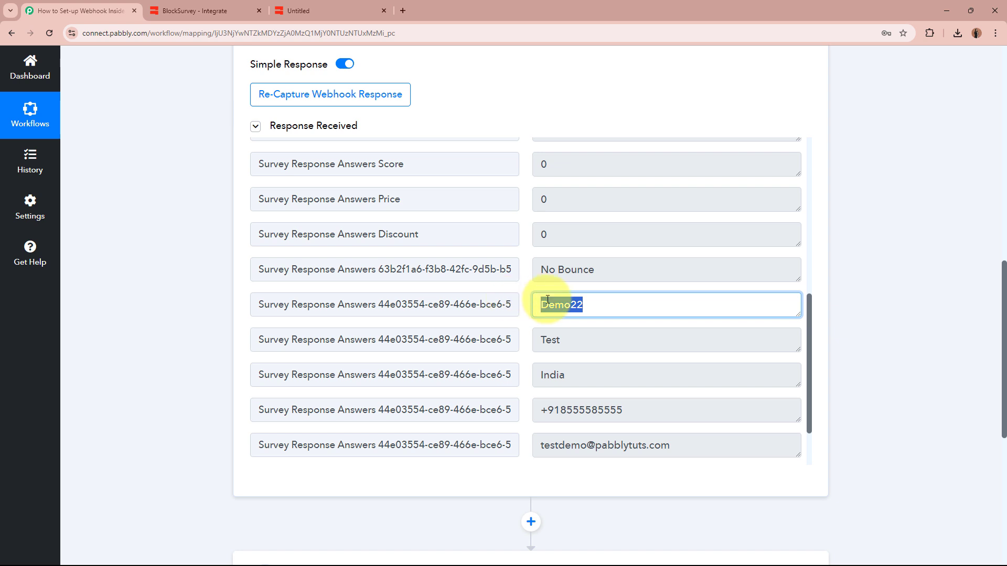
scroll(609, 302, "down", 1)
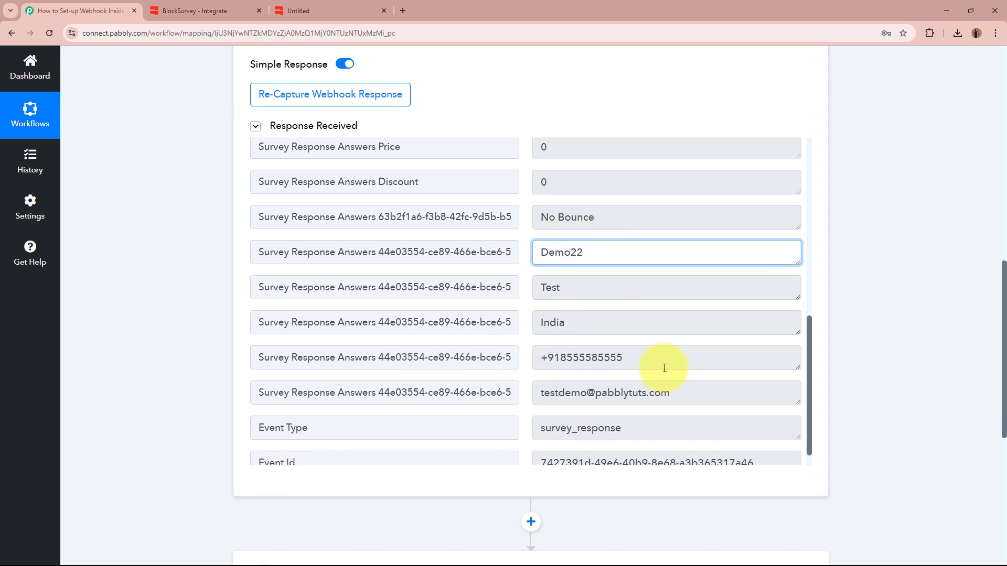
left_click_drag(652, 360, 525, 356)
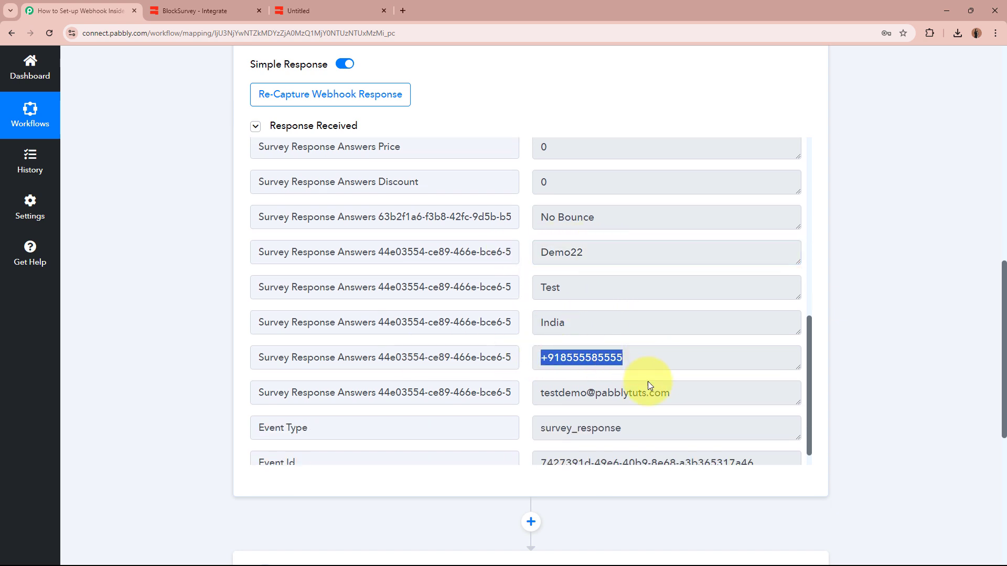
left_click(703, 394)
left_click_drag(702, 394, 527, 393)
left_click(604, 396)
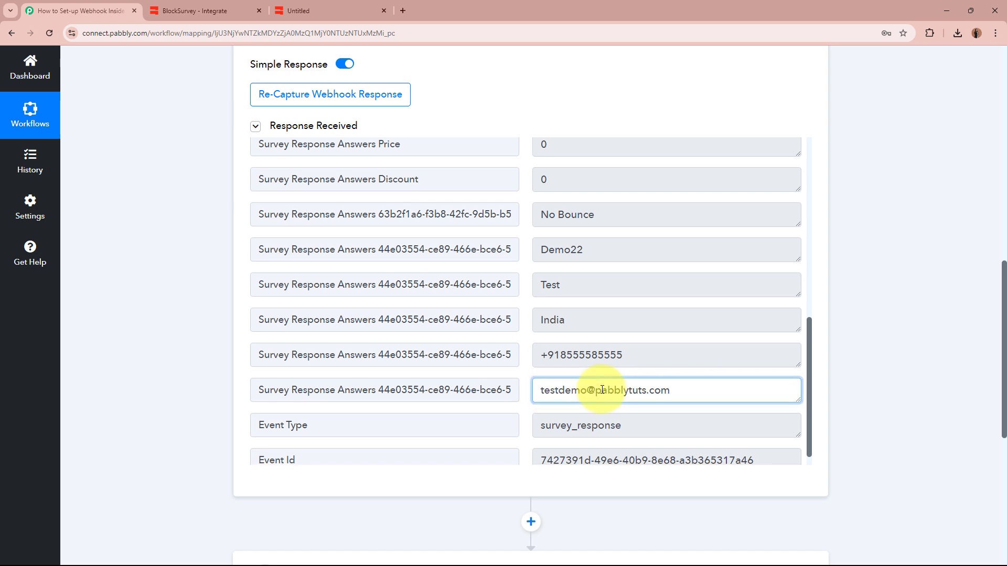
scroll(602, 393, "down", 1)
left_click_drag(587, 302, 456, 300)
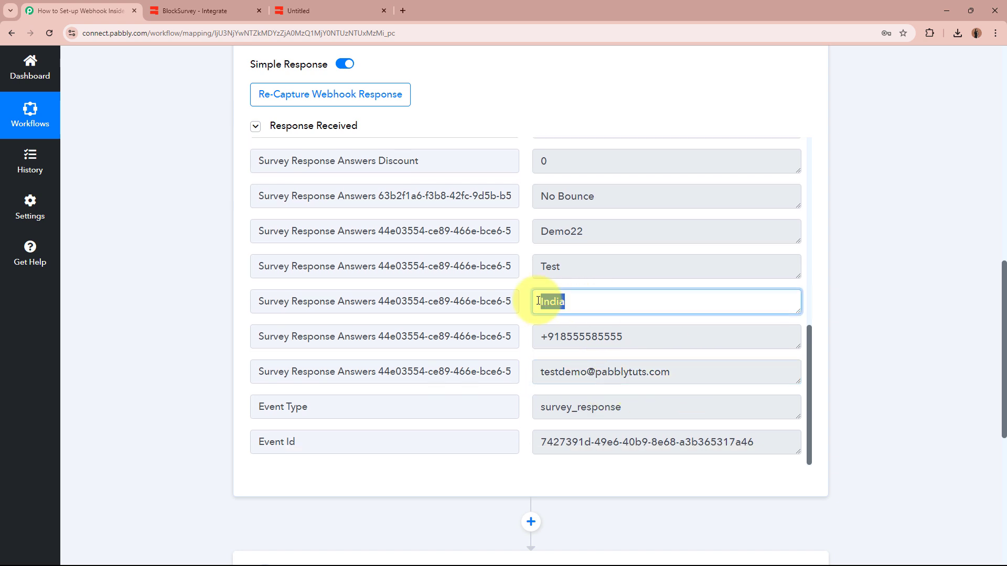
left_click(677, 319)
scroll(677, 319, "up", 10)
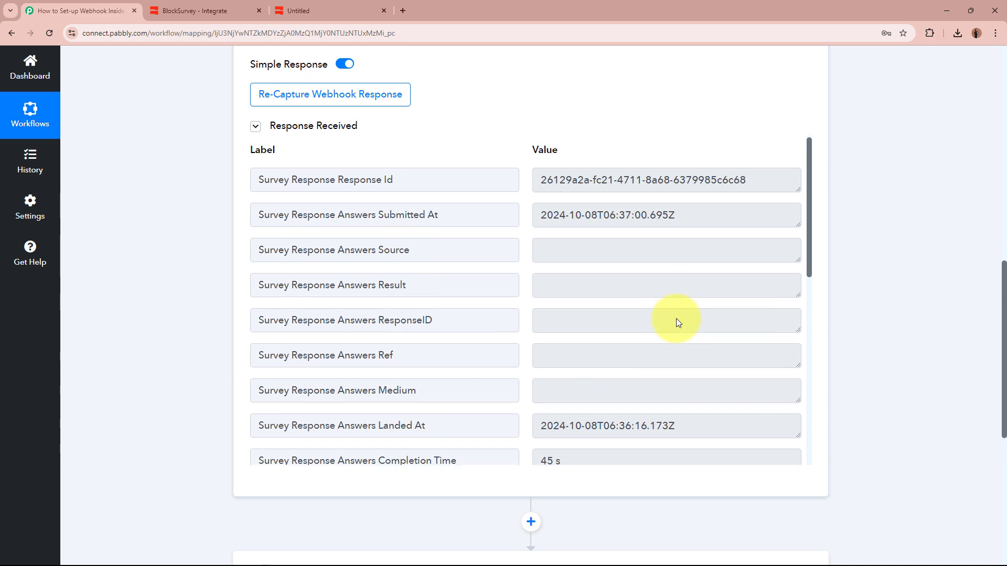
scroll(834, 324, "up", 15)
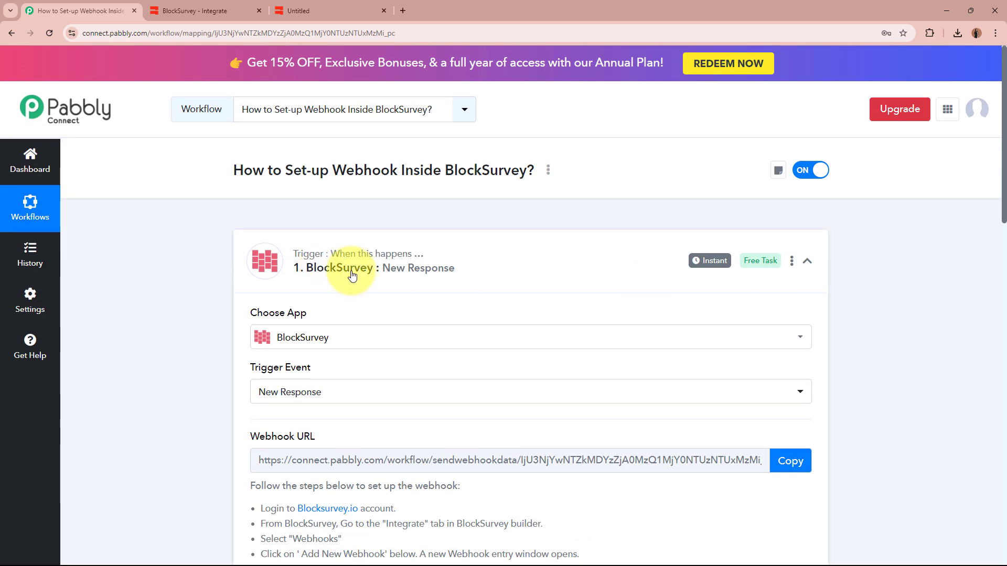
Collapse the BlockSurvey New Response trigger step to show the next action step.
left_click(569, 281)
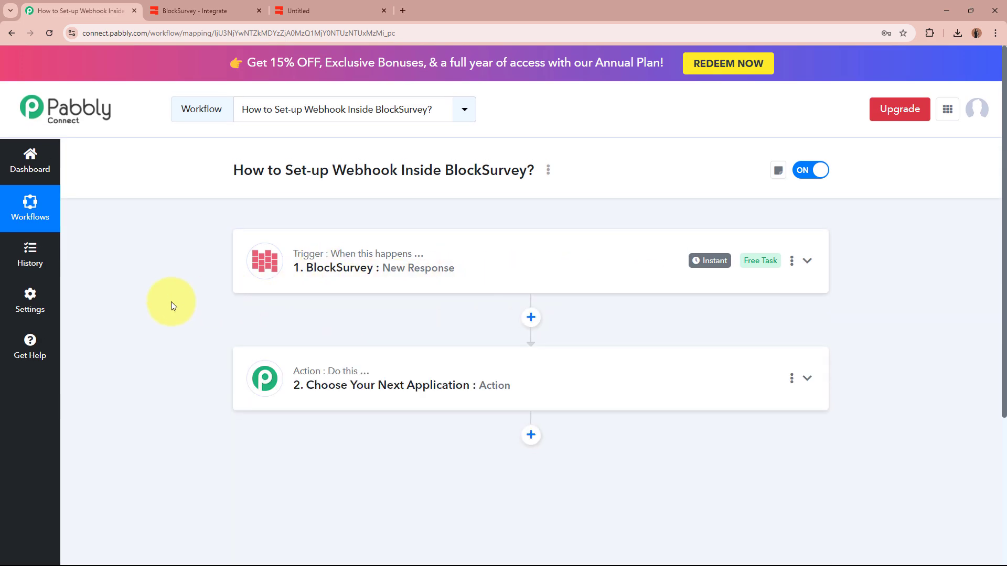